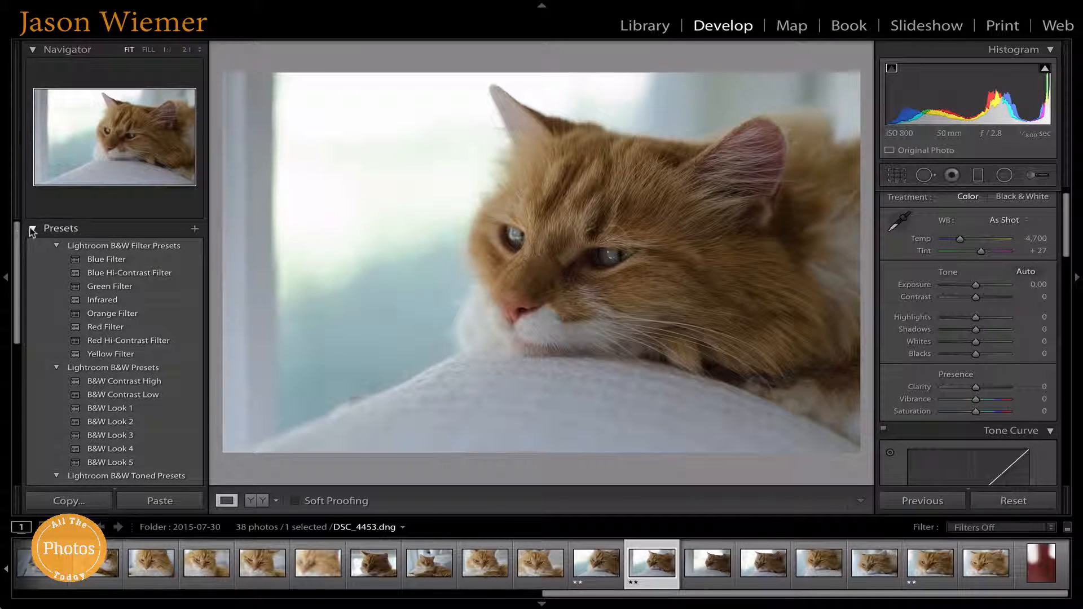
Step: Browse the Presets panel, collapsing, re-expanding and scrolling through the preset groups
left_click(48, 231)
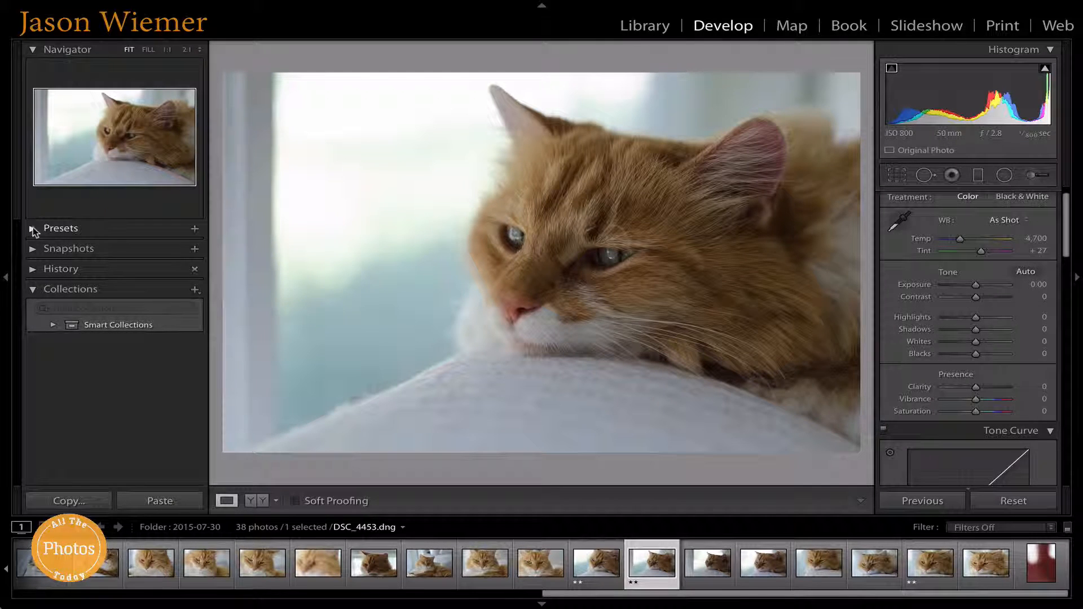
left_click(33, 229)
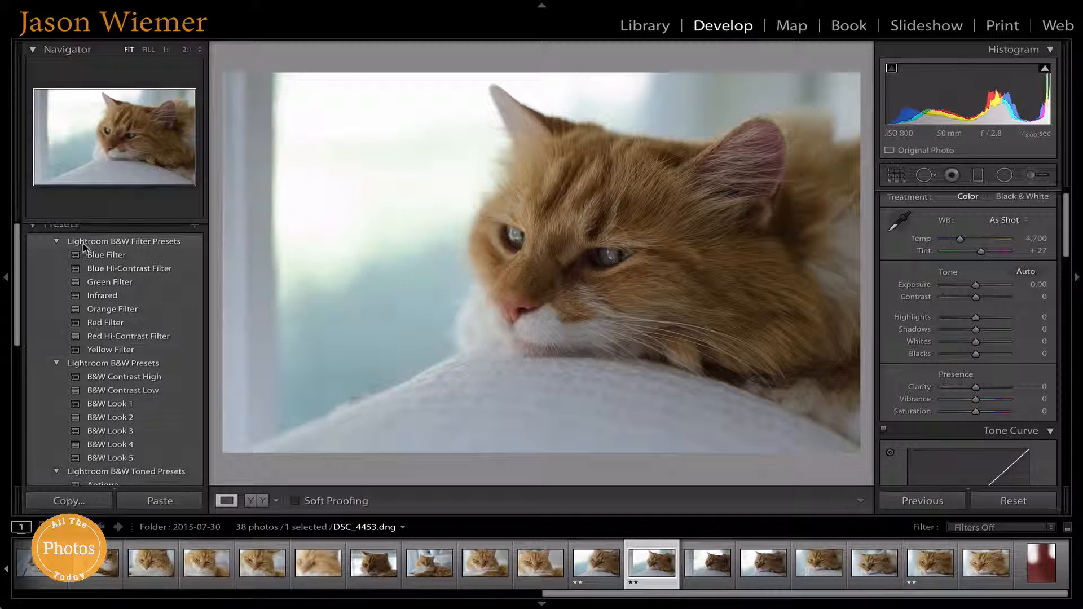
scroll(84, 245, "down", 2)
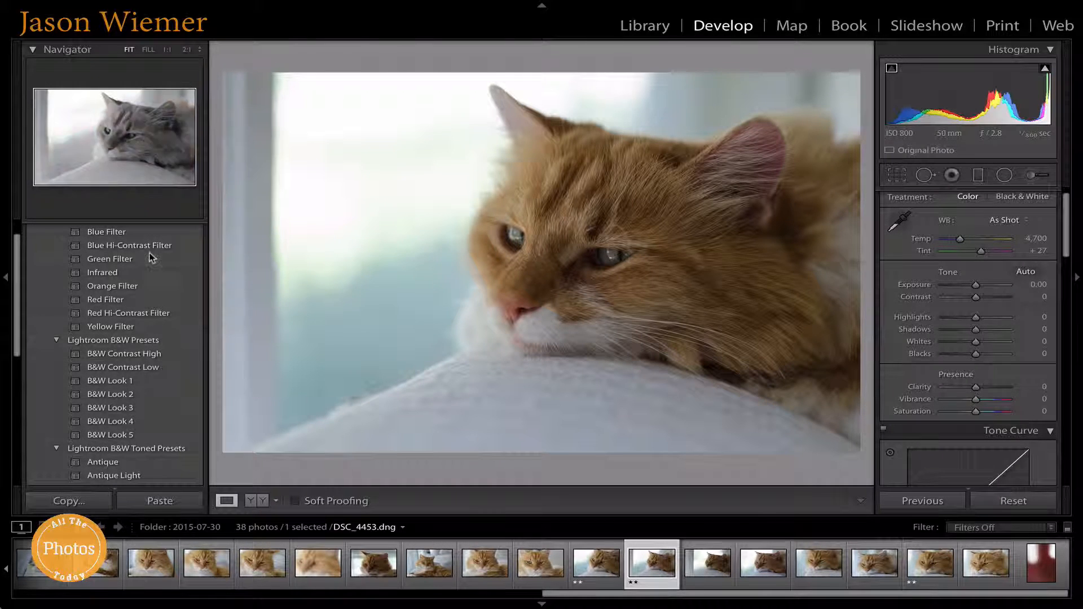
scroll(116, 333, "up", 1)
scroll(116, 332, "up", 1)
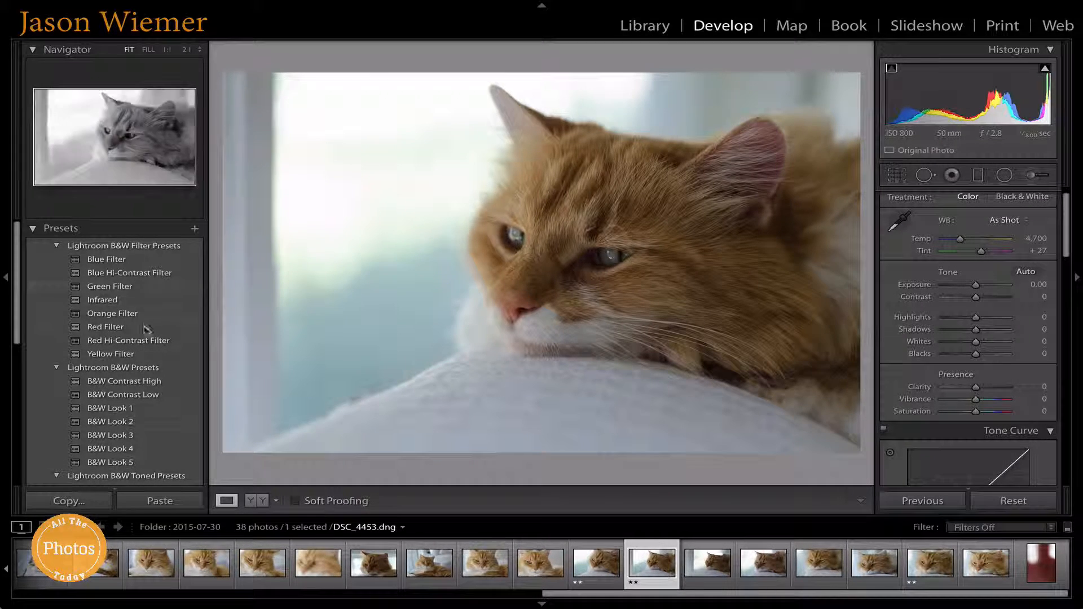
scroll(148, 418, "down", 1)
scroll(148, 417, "down", 3)
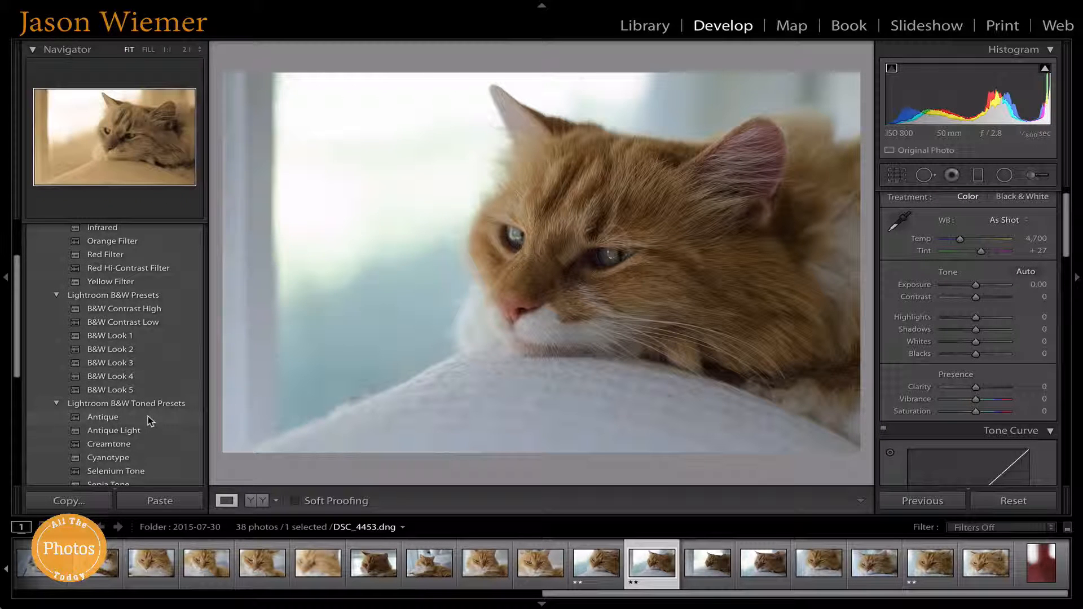
scroll(32, 398, "down", 10)
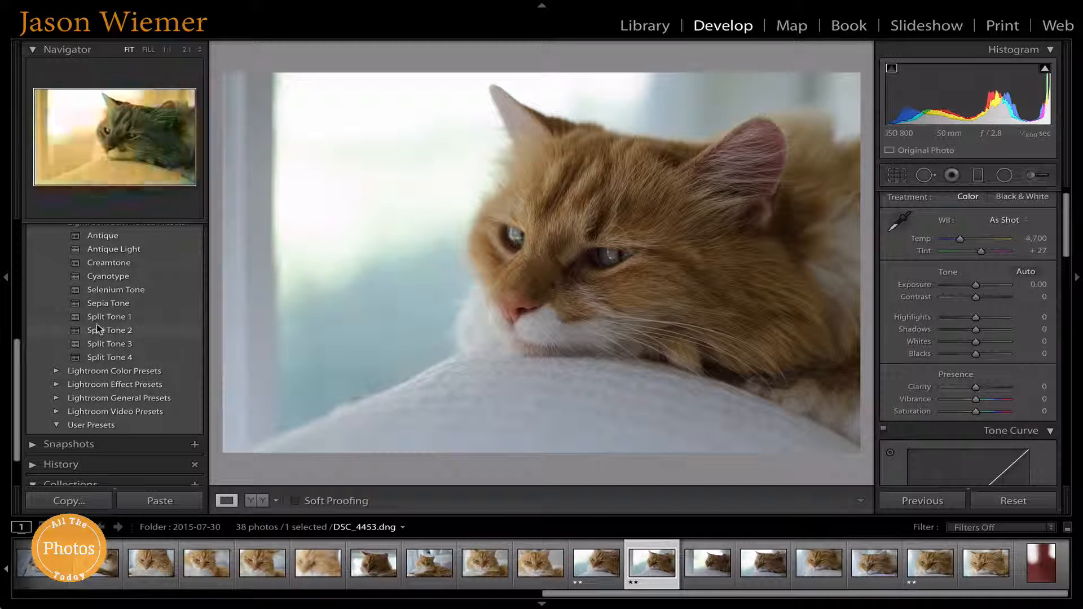
scroll(205, 417, "up", 2)
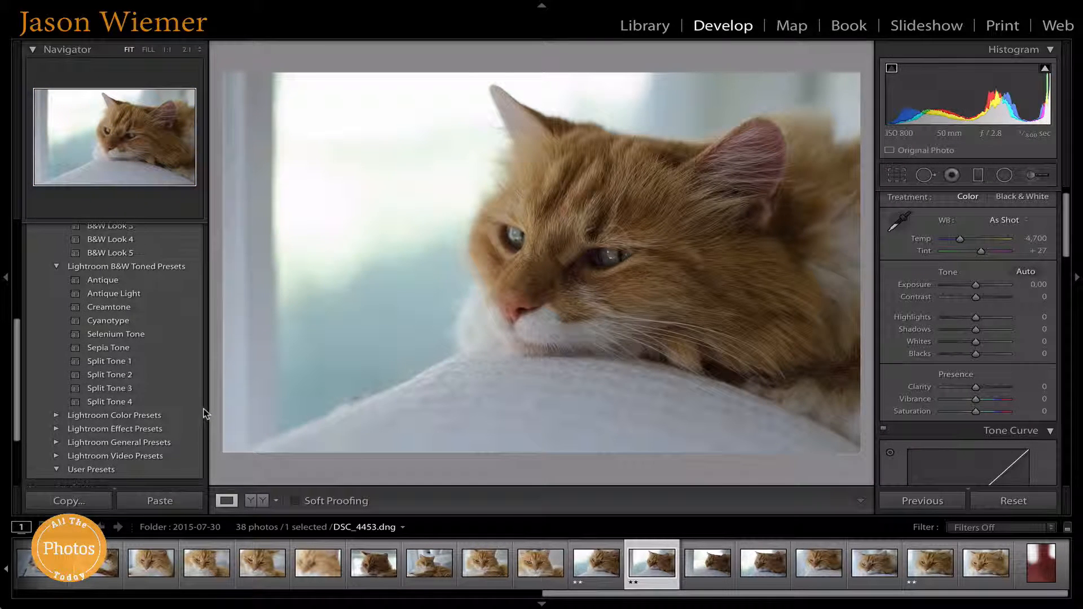
scroll(204, 413, "up", 3)
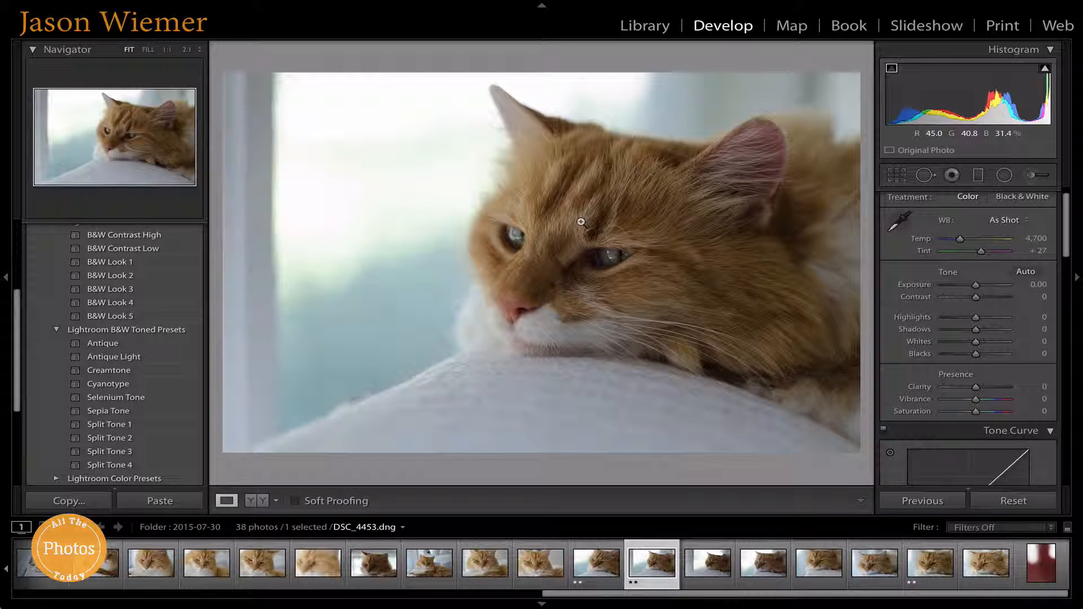
Step: Turn on the highlight clipping indicator and scroll to the B&W Toned presets
left_click(1047, 72)
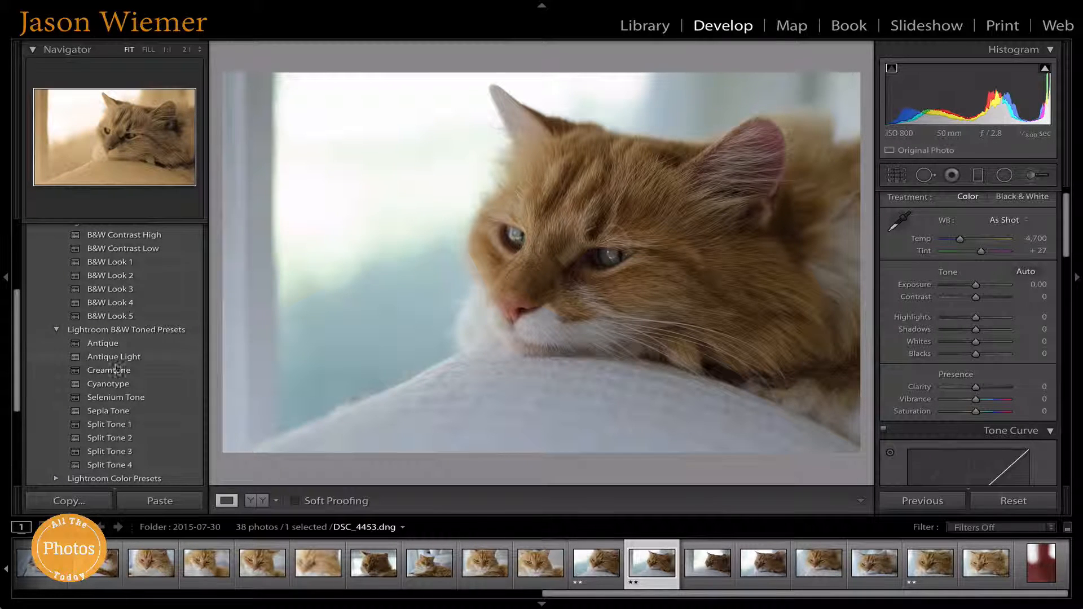
scroll(100, 310, "up", 2)
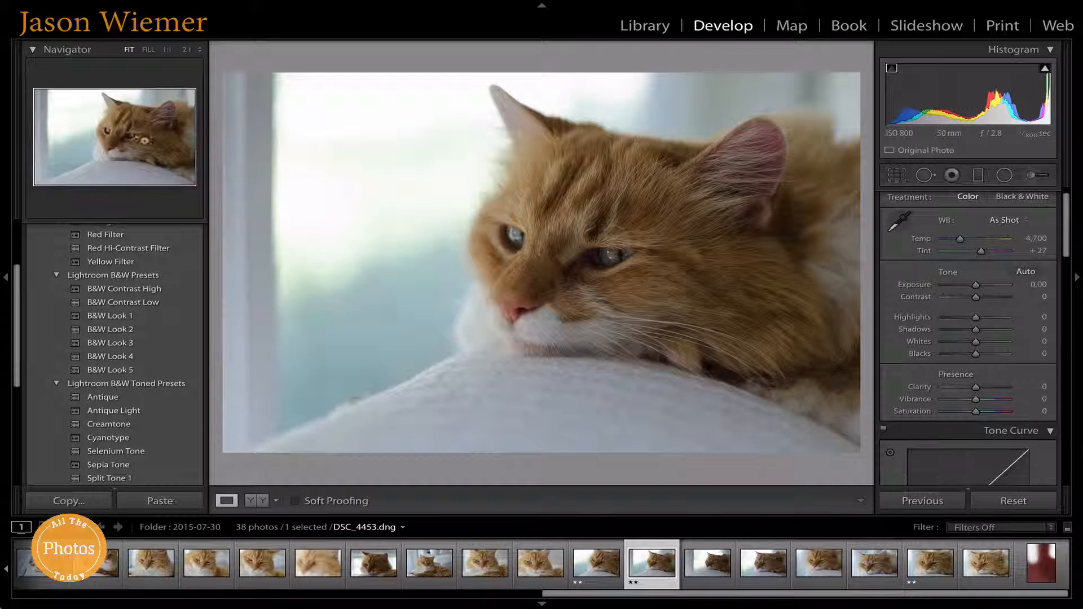
scroll(93, 293, "down", 2)
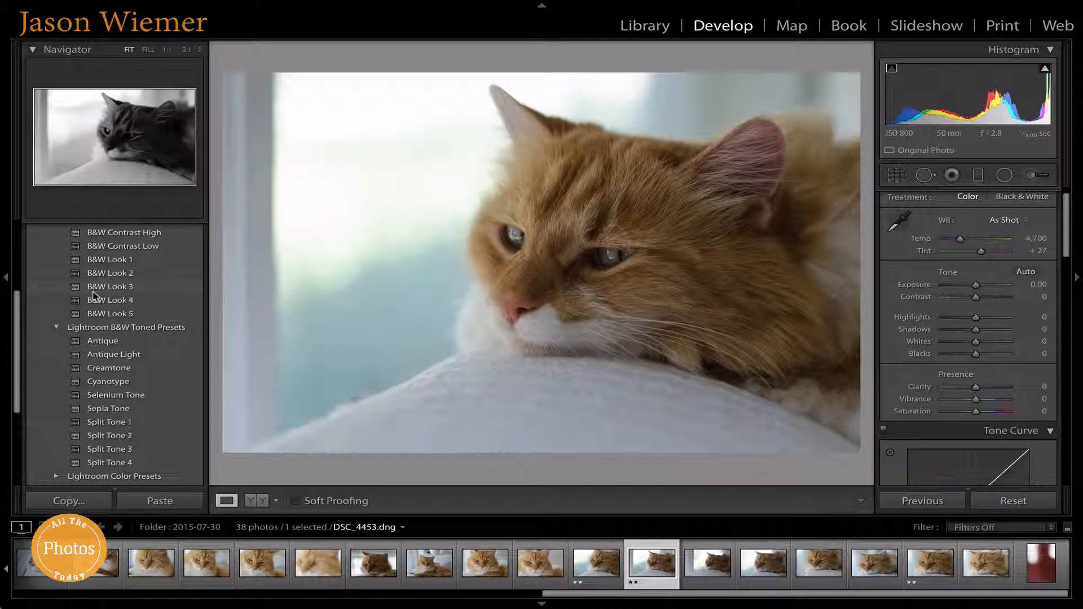
scroll(97, 288, "down", 2)
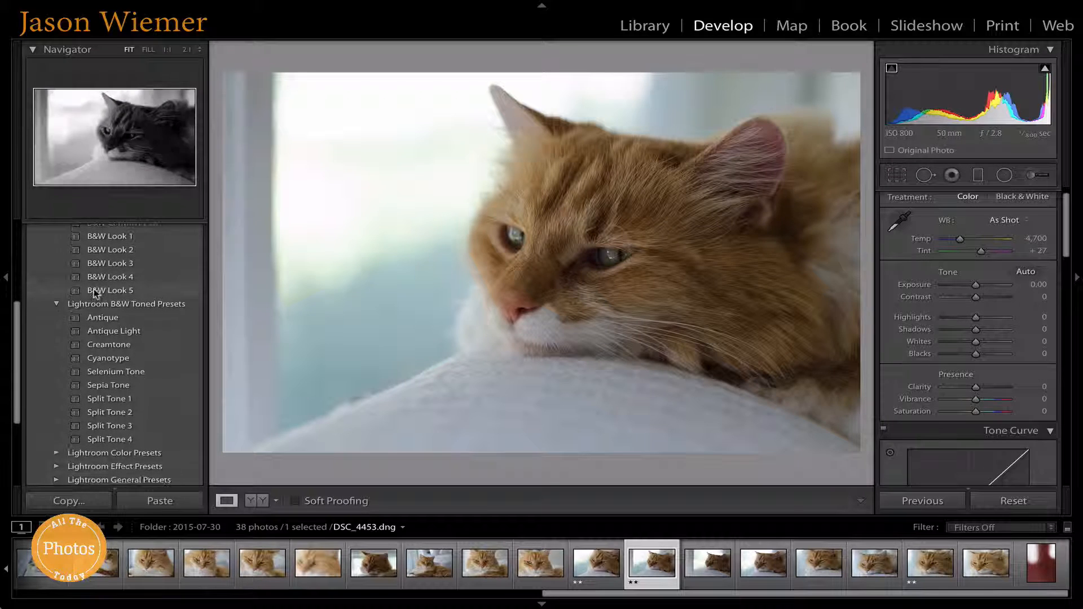
scroll(97, 292, "down", 2)
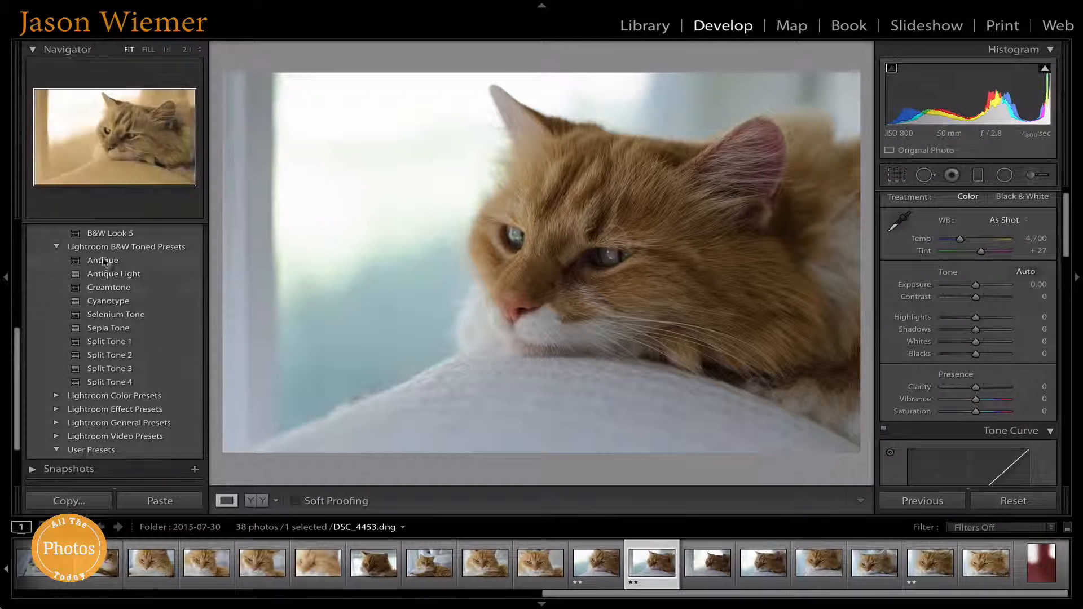
Step: Compare the Antique, Antique Light and Creamtone presets, settling on Antique Light
left_click(104, 262)
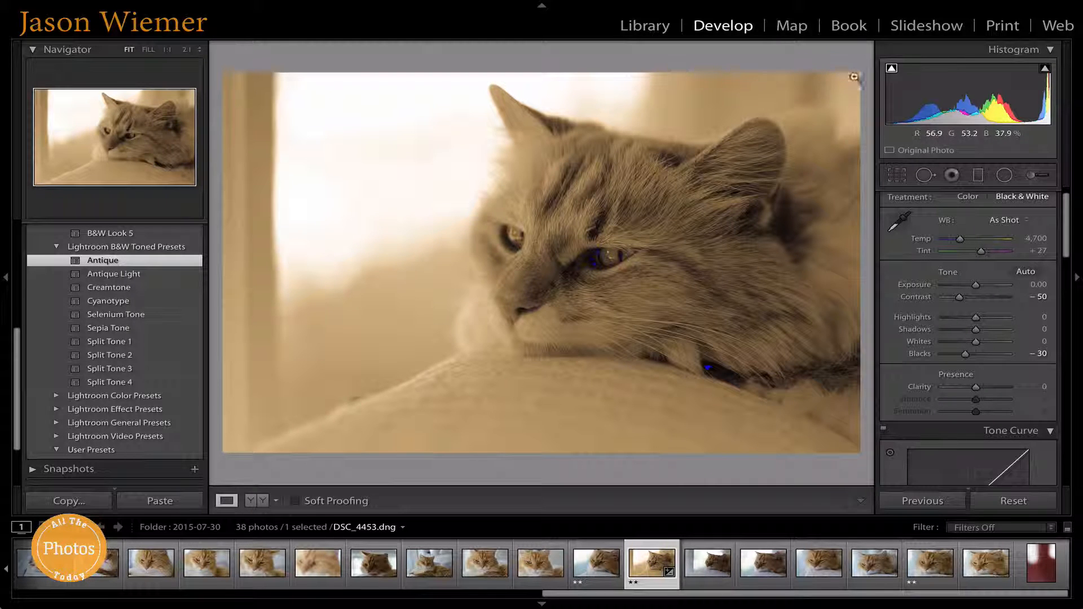
left_click(133, 273)
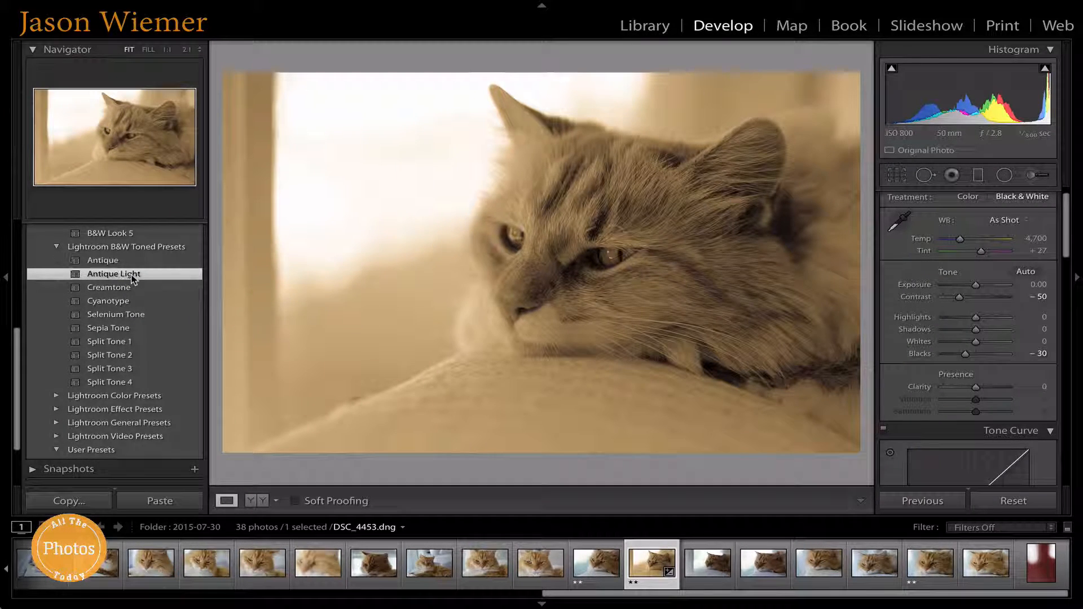
left_click(132, 263)
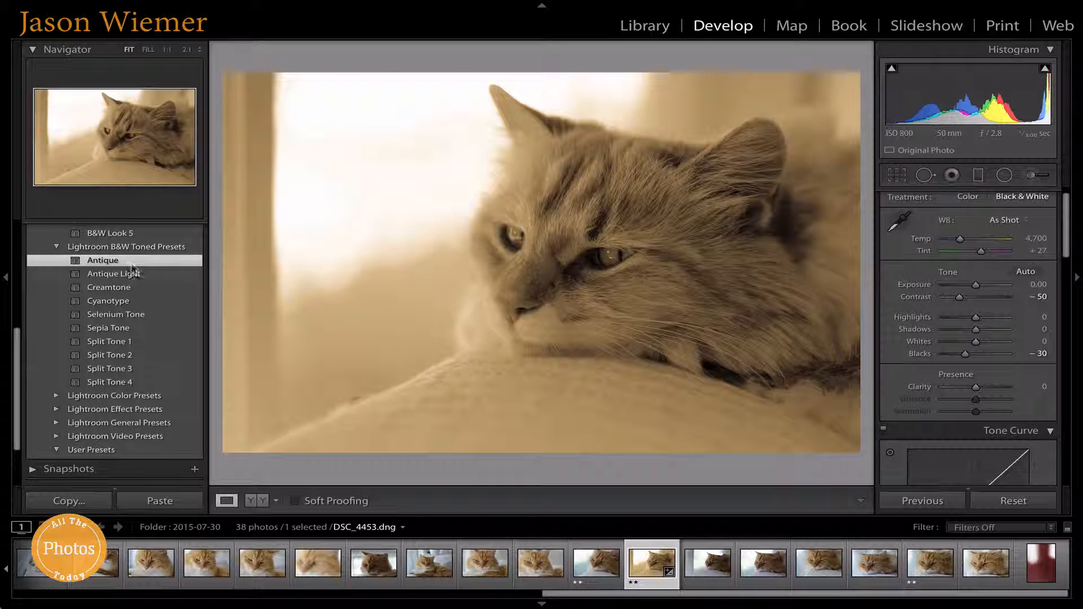
left_click(133, 274)
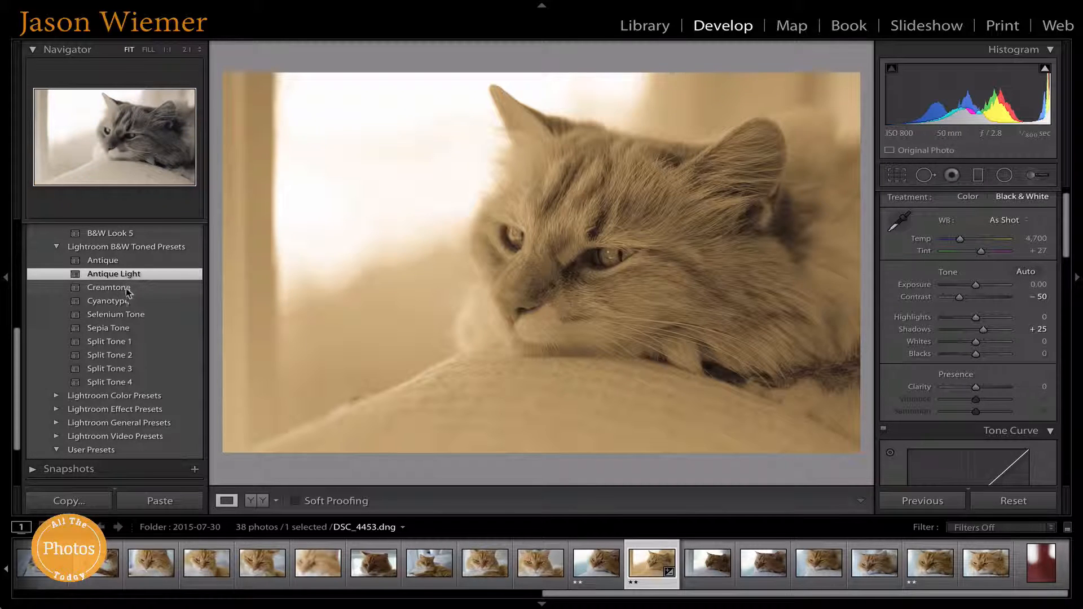
left_click(124, 288)
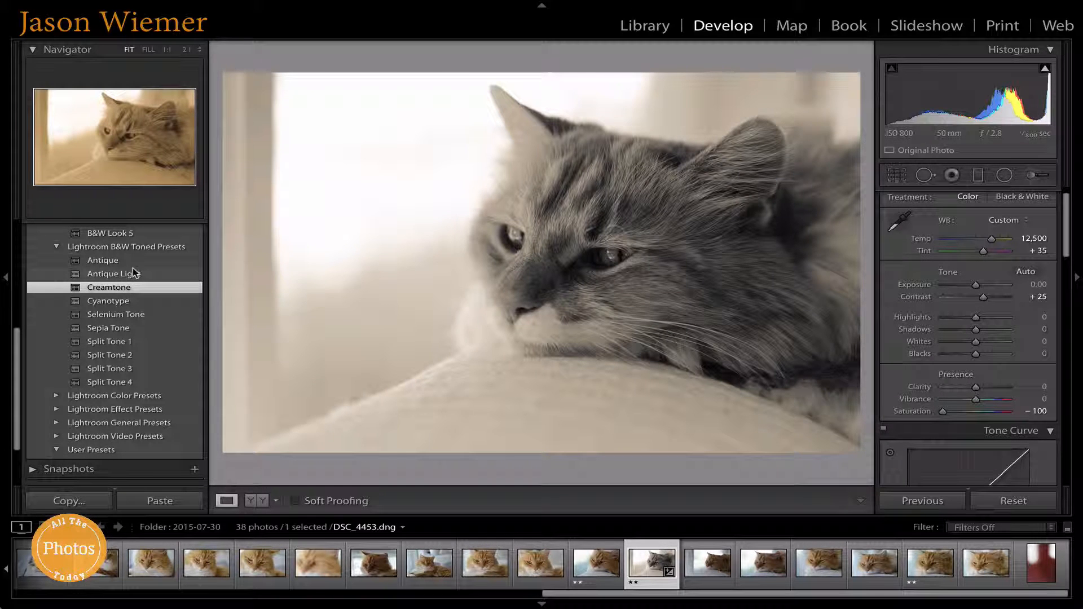
left_click(130, 275)
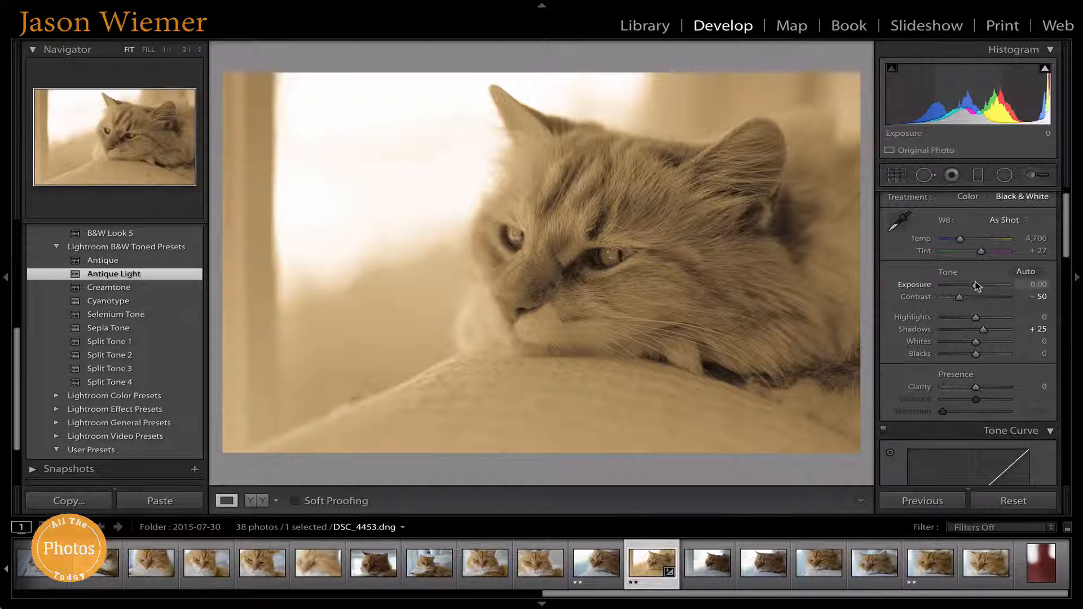
Step: Set Exposure to +0.10 and white balance to Temp 4,472, Tint +22
left_click_drag(976, 287, 979, 287)
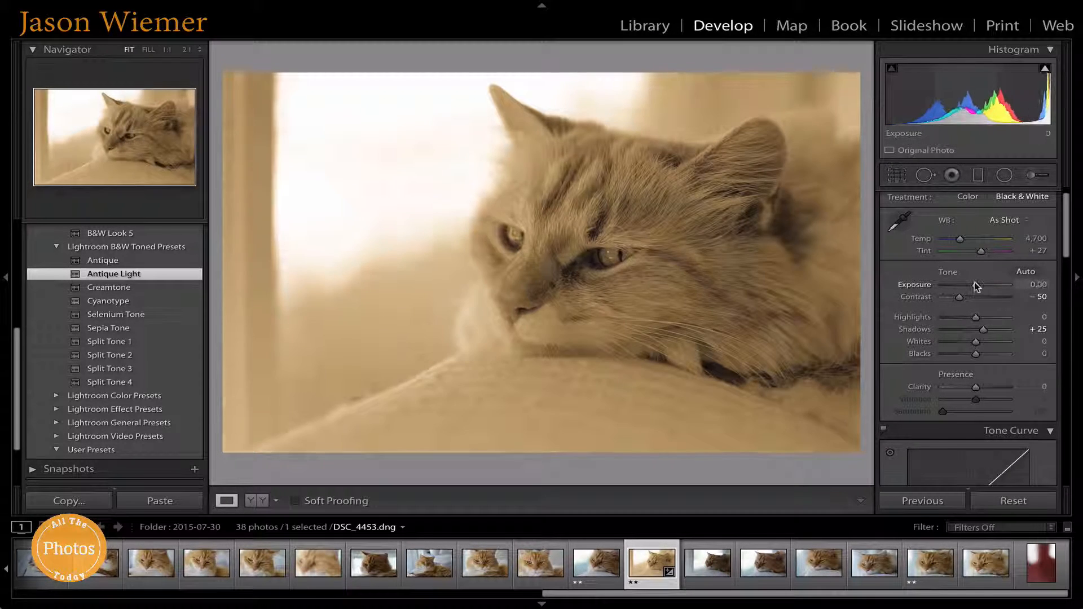
left_click_drag(979, 287, 976, 287)
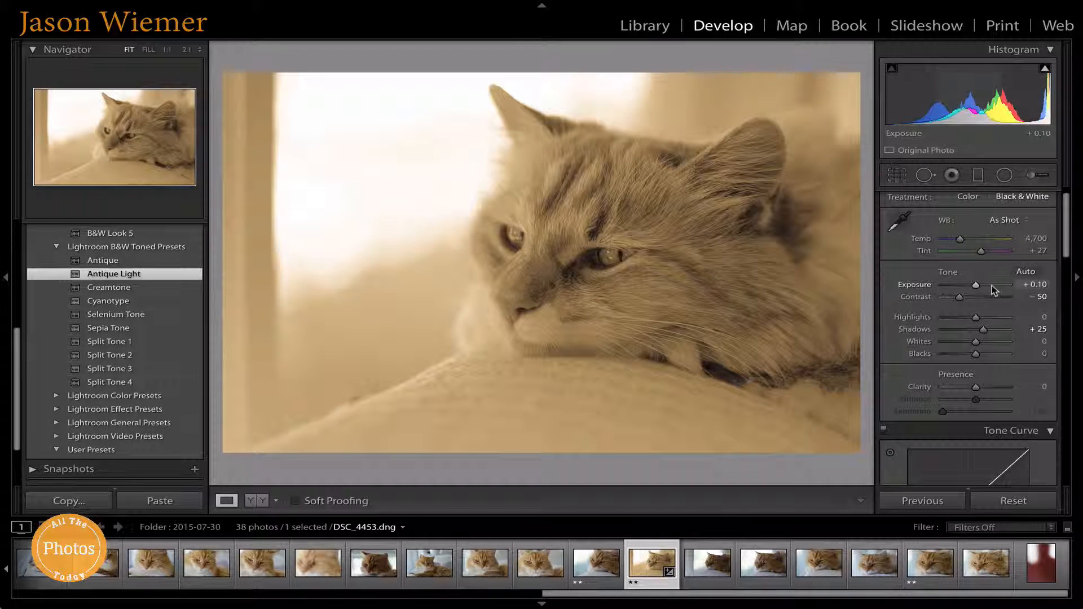
scroll(999, 316, "down", 5)
scroll(1013, 361, "up", 6)
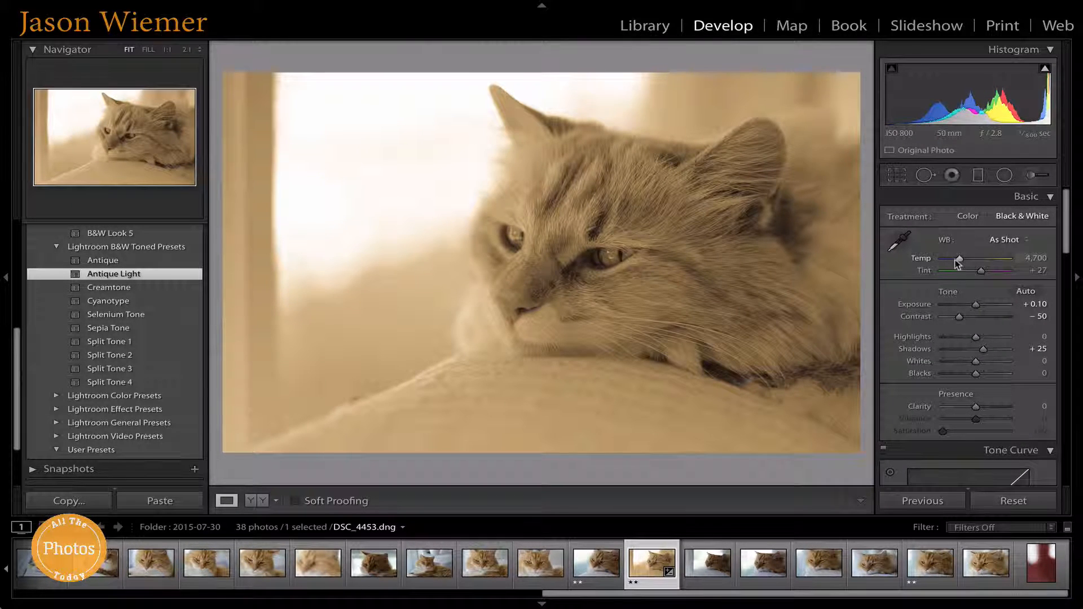
left_click_drag(959, 258, 978, 270)
scroll(979, 272, "down", 2)
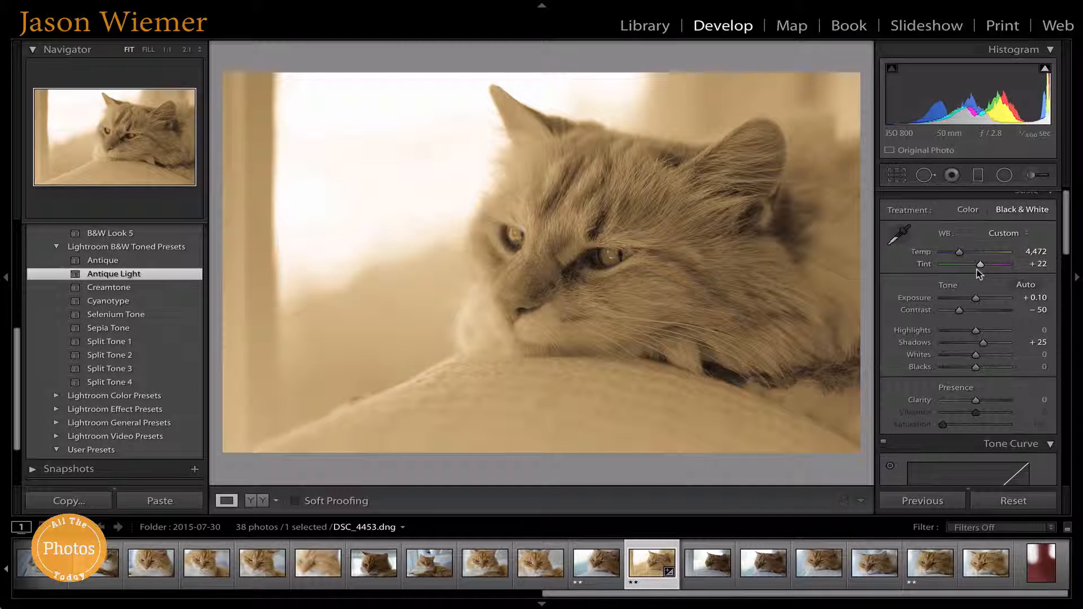
scroll(976, 275, "down", 1)
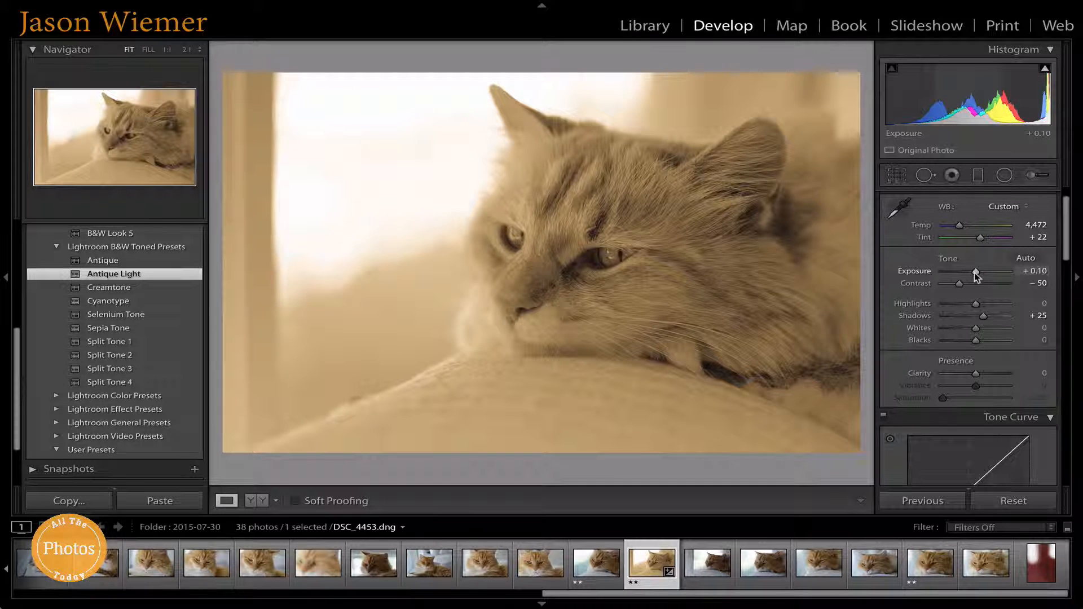
scroll(975, 272, "down", 4)
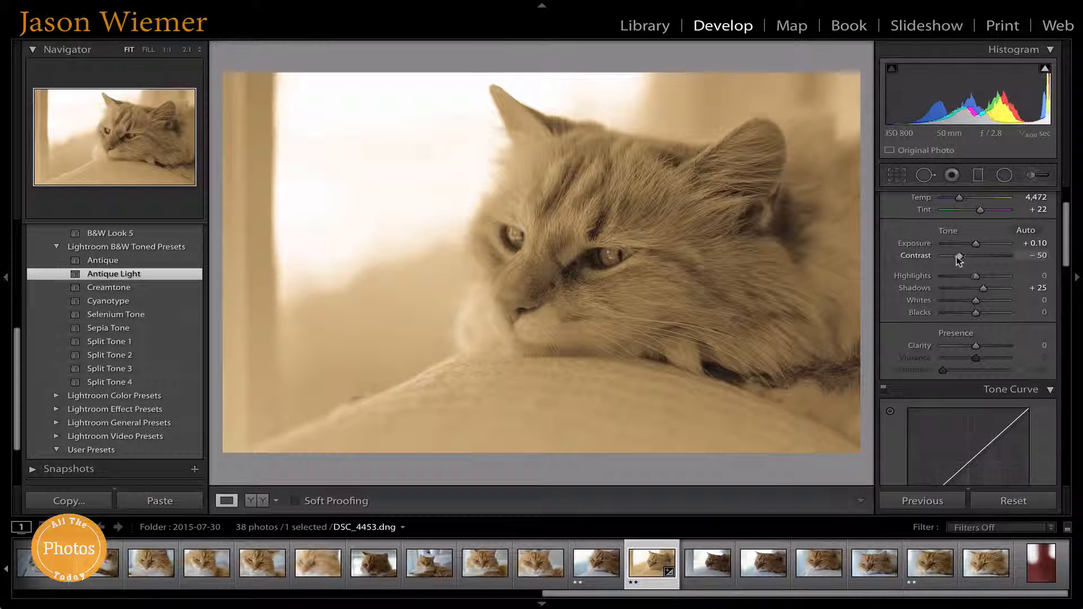
Step: Nudge the Contrast slider to −48 in the Basic panel
mouse_move(957, 256)
left_mouse_down()
mouse_move(976, 258)
mouse_move(959, 261)
left_mouse_up()
scroll(961, 251, "down", 1)
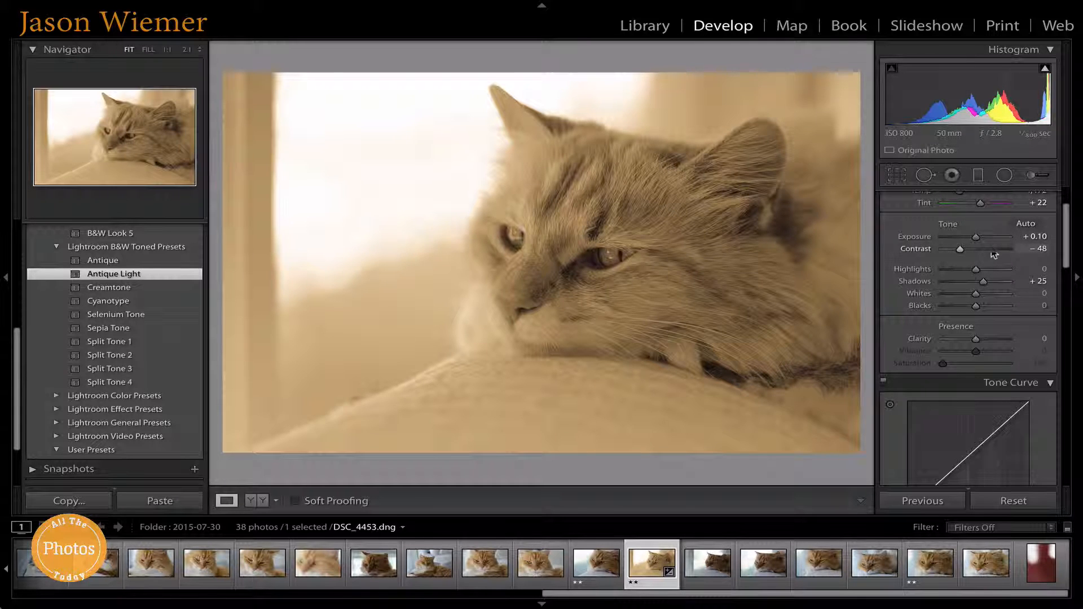
scroll(979, 275, "down", 3)
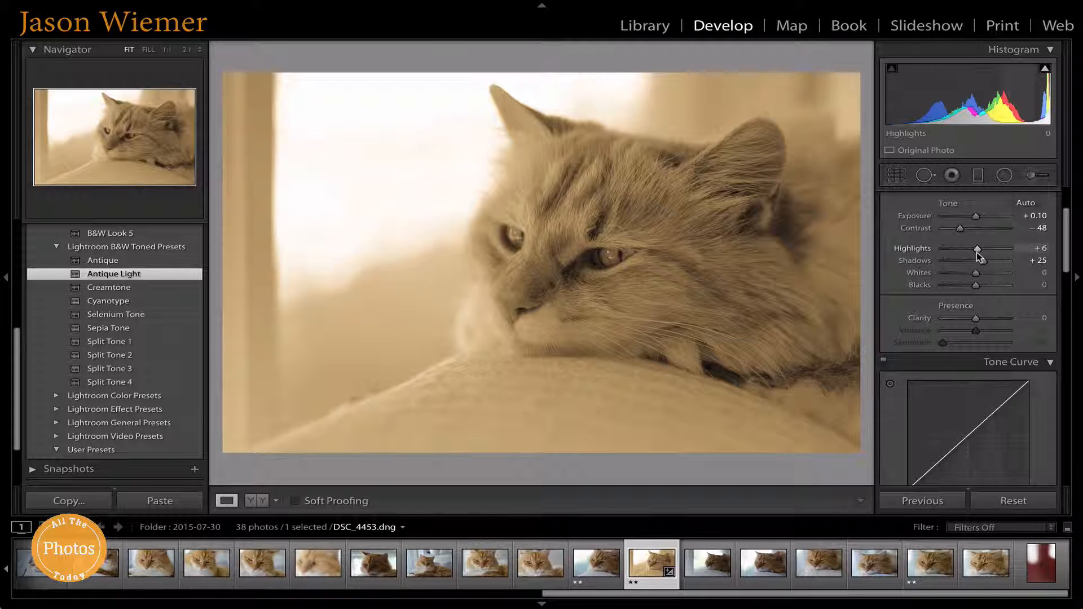
Step: Pull Highlights down to −47 while previewing clipping in the bright window background
mouse_move(977, 252)
left_mouse_down()
mouse_move(1005, 255)
mouse_move(946, 262)
mouse_move(997, 256)
mouse_move(981, 263)
mouse_move(991, 266)
left_mouse_up()
scroll(988, 277, "down", 1)
scroll(987, 274, "down", 1)
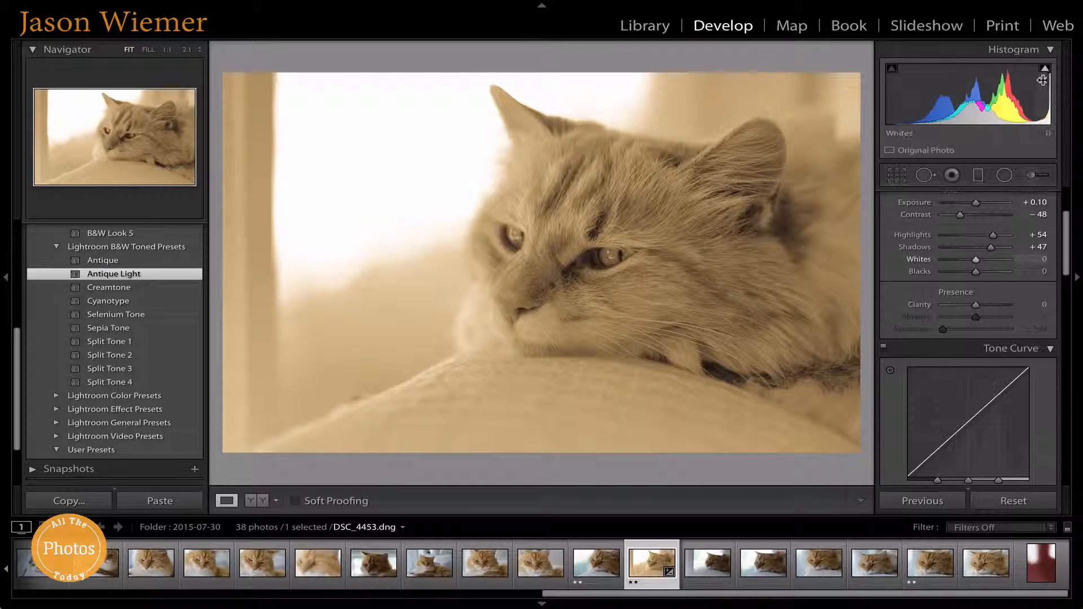
mouse_move(1050, 73)
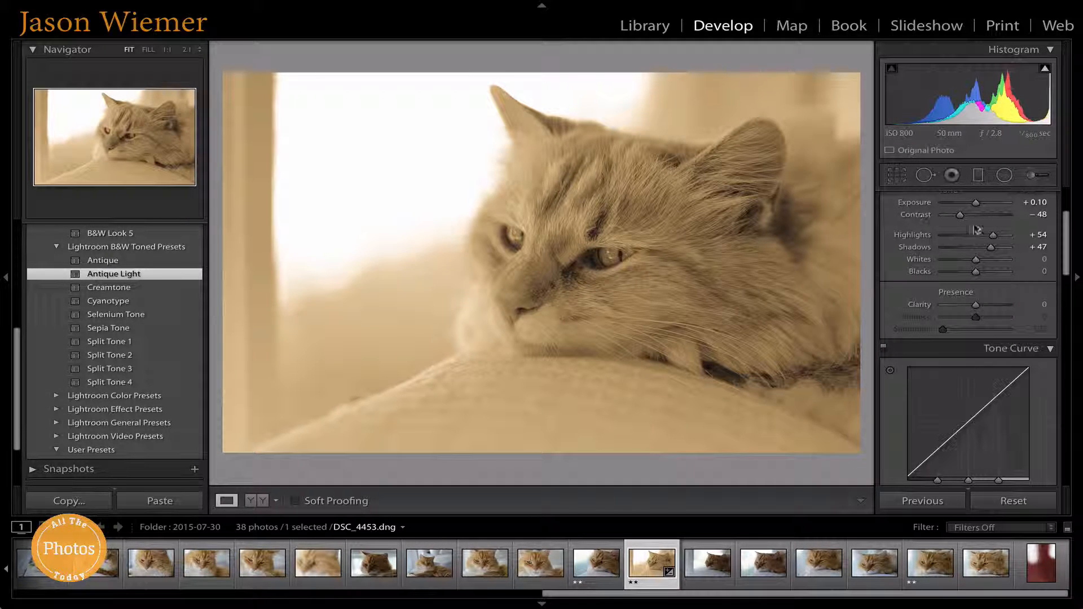
left_click_drag(996, 236, 993, 237)
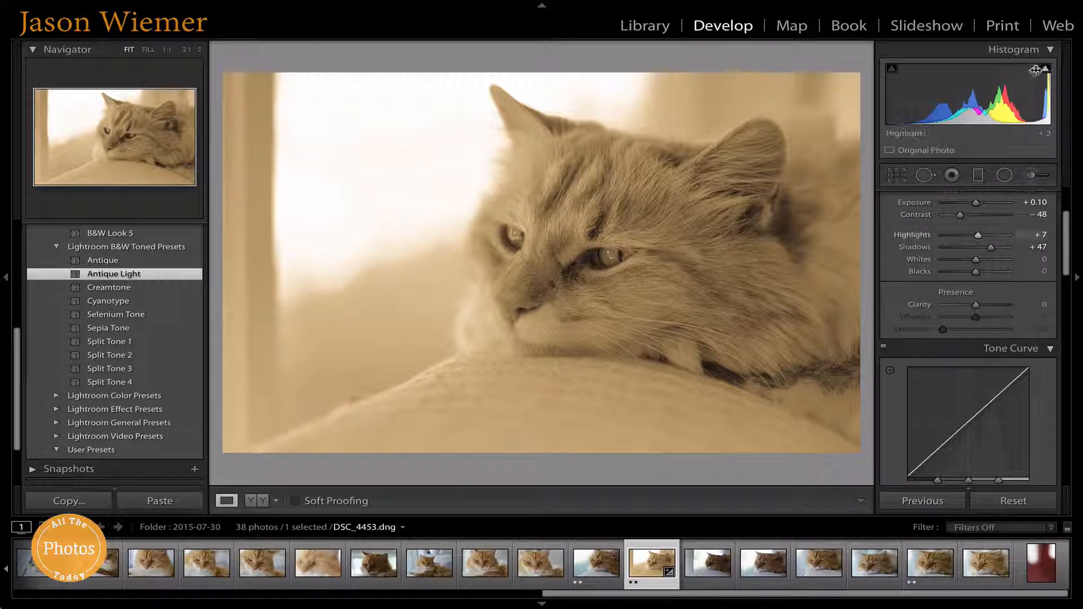
key("j")
left_click_drag(979, 236, 963, 241)
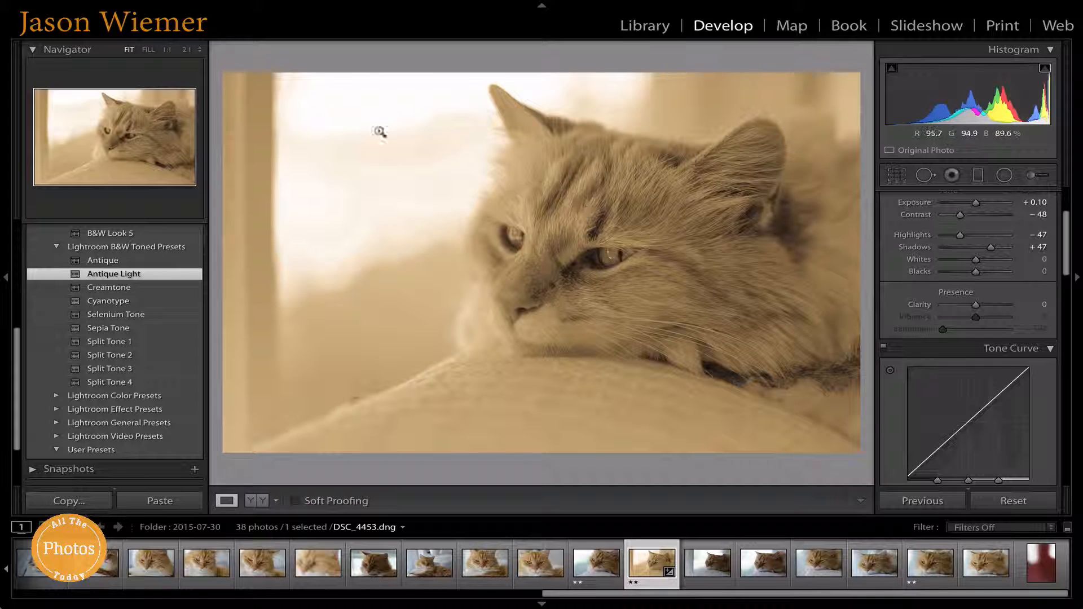
Step: Brighten Shadows to +33 and lift Whites to +8 with the clipping preview showing
scroll(950, 263, "down", 1)
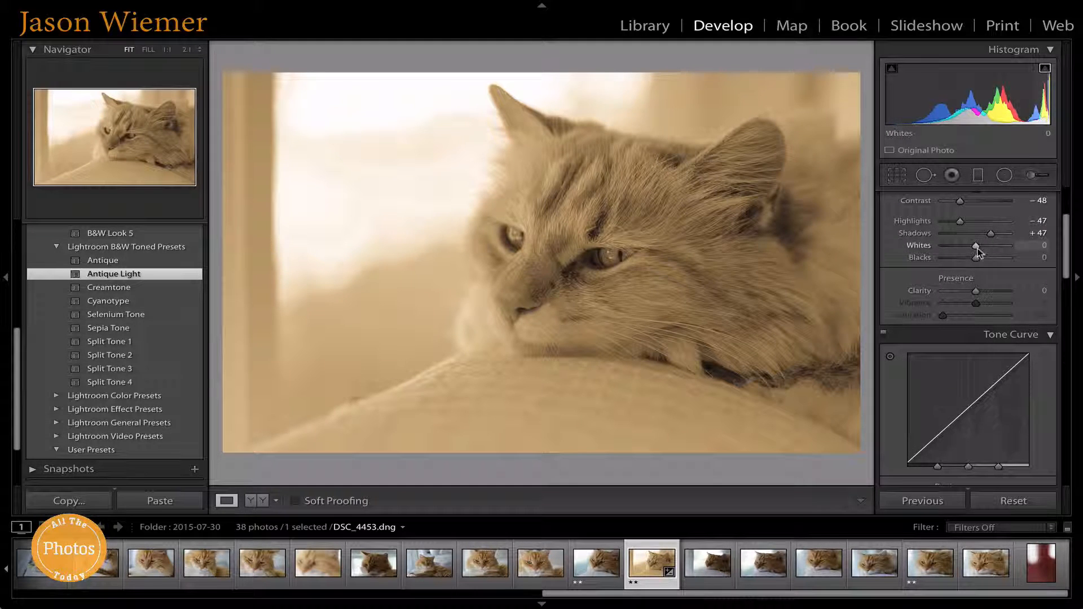
mouse_move(990, 236)
left_mouse_down()
mouse_move(1004, 235)
mouse_move(994, 242)
left_mouse_up()
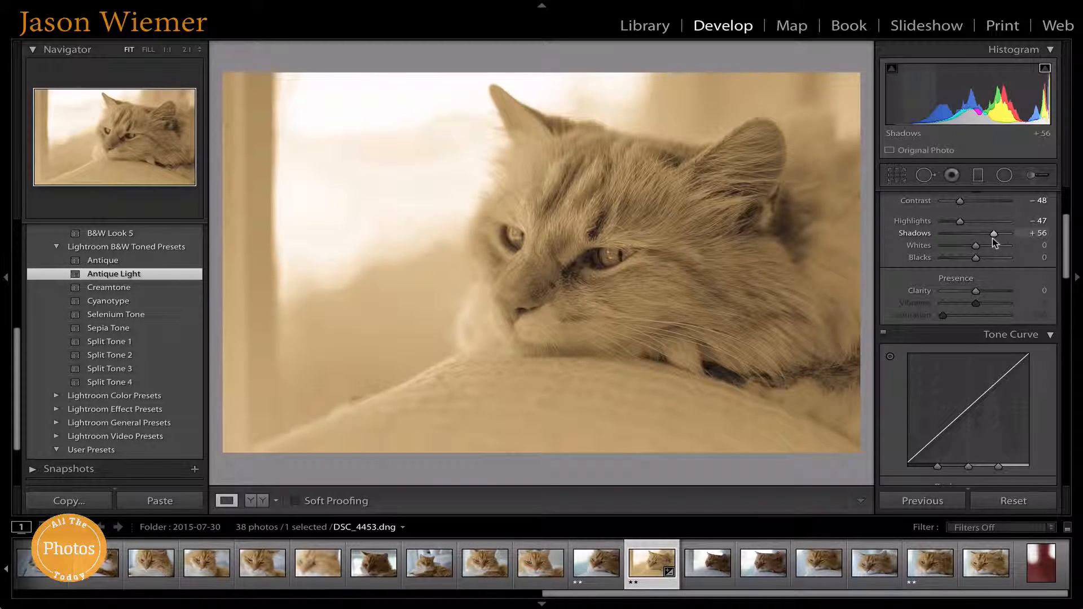
mouse_move(993, 238)
left_mouse_down()
mouse_move(1010, 238)
mouse_move(948, 245)
mouse_move(982, 249)
mouse_move(986, 236)
left_mouse_up()
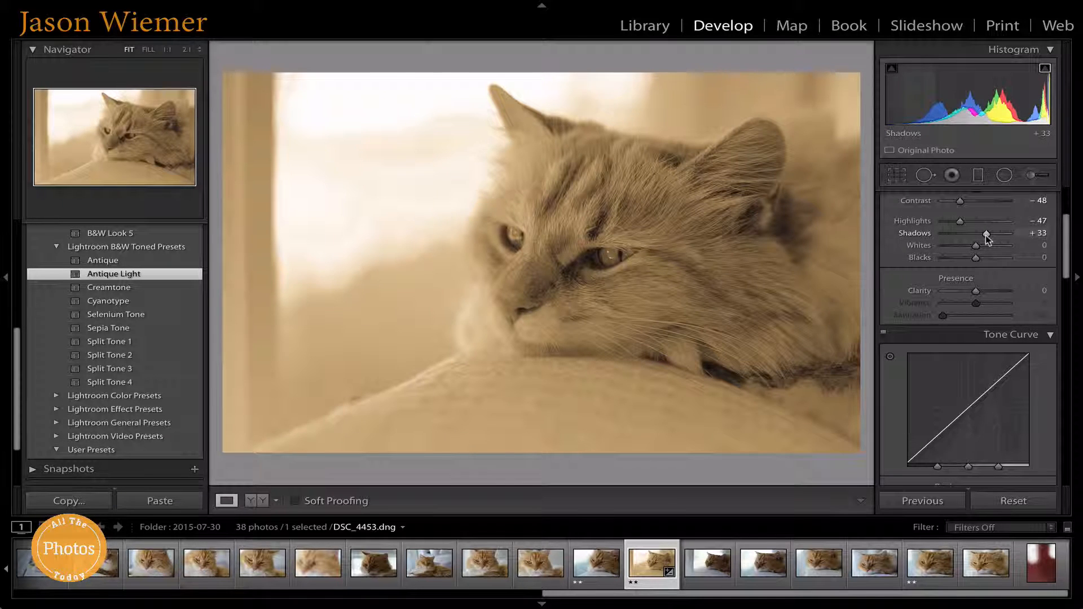
scroll(976, 254, "down", 2)
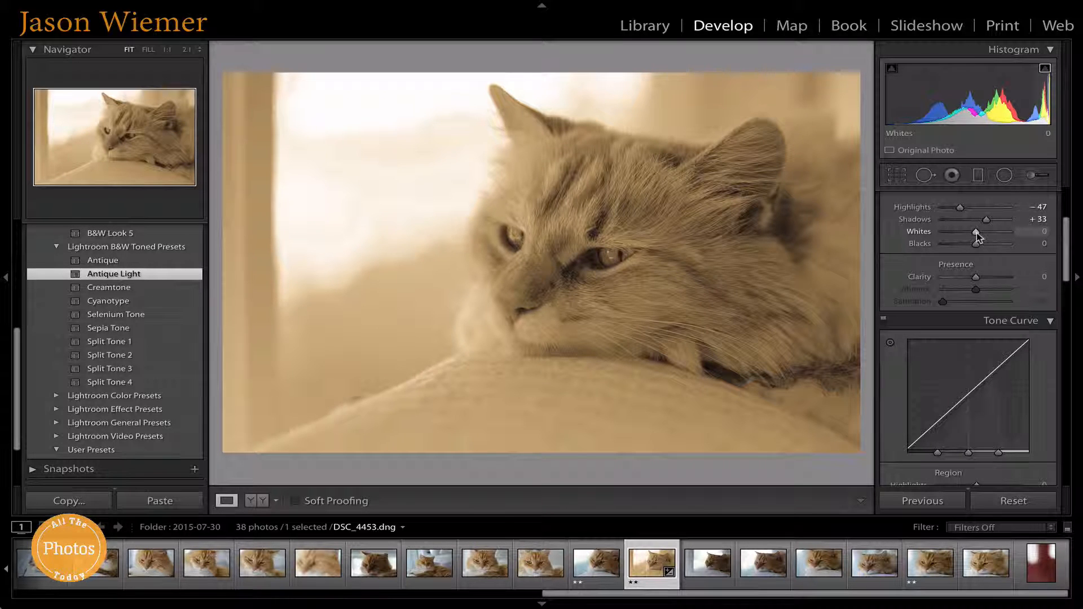
left_click_drag(977, 232, 979, 235)
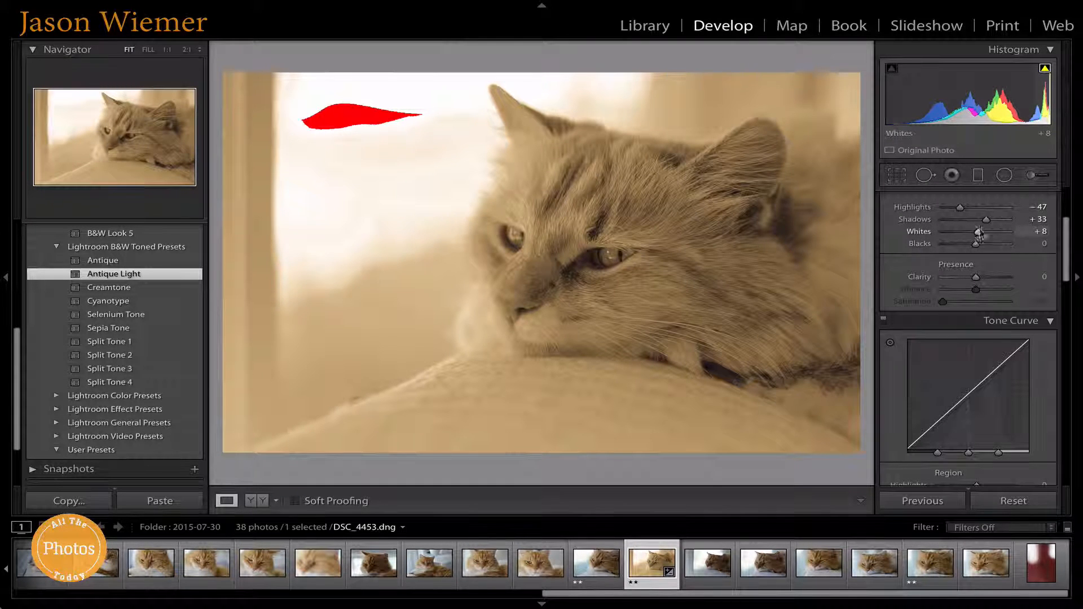
Step: Turn off the clipping indicator, ease Whites to +3 and set Blacks to −26
left_click(1045, 68)
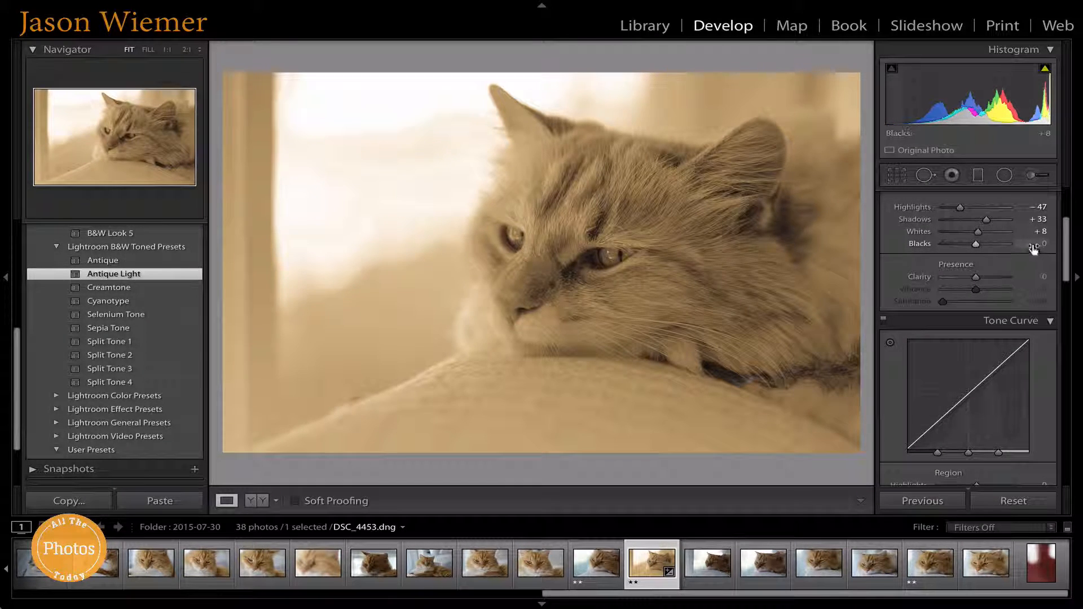
mouse_move(980, 233)
left_mouse_down()
mouse_move(979, 253)
mouse_move(966, 248)
left_mouse_up()
scroll(937, 257, "down", 1)
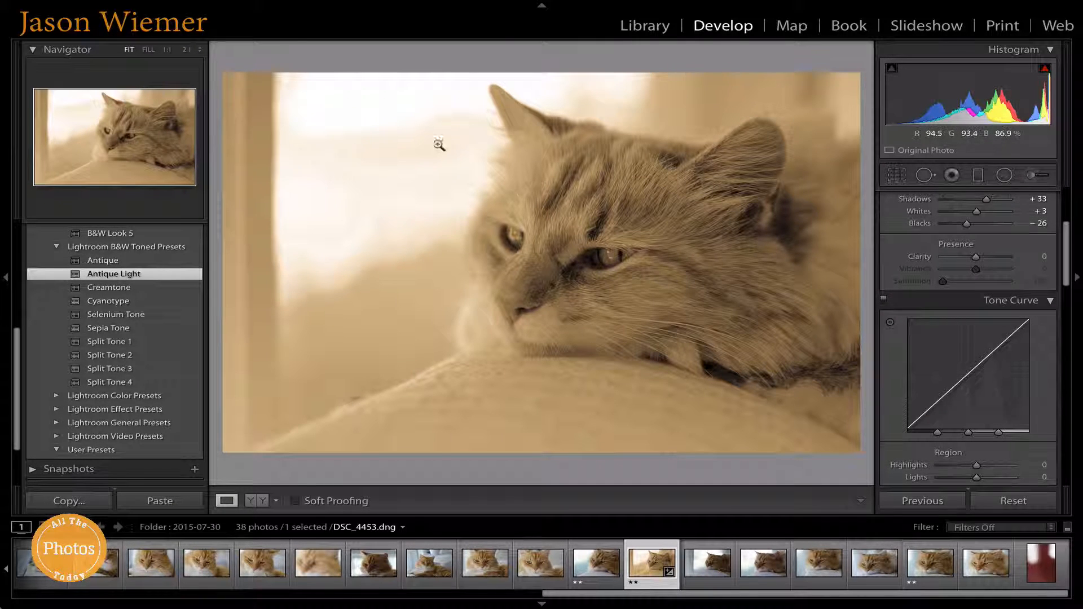
scroll(989, 275, "down", 2)
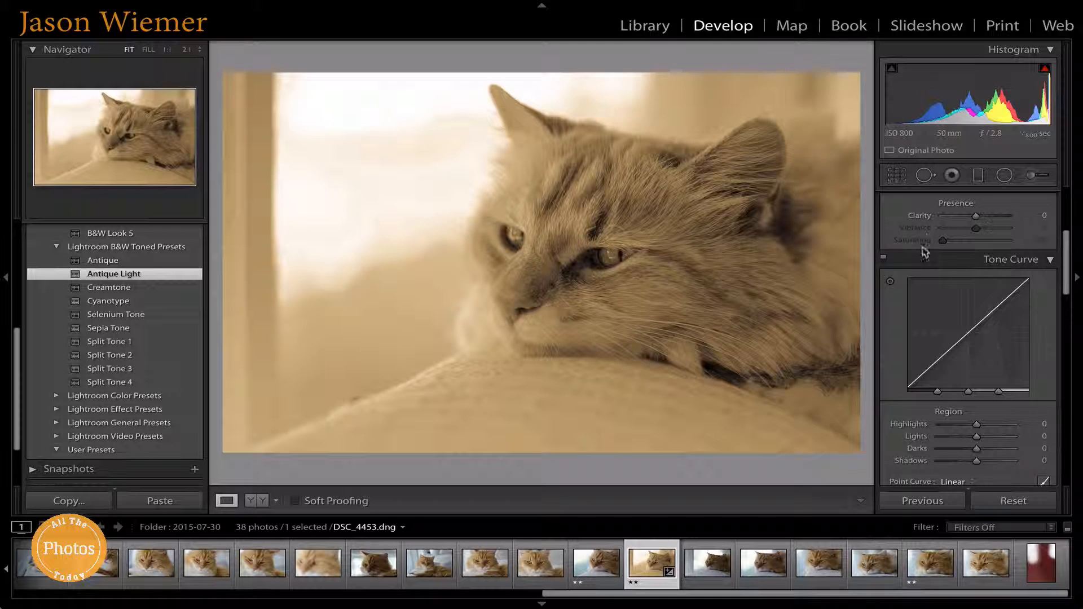
scroll(924, 252, "down", 2)
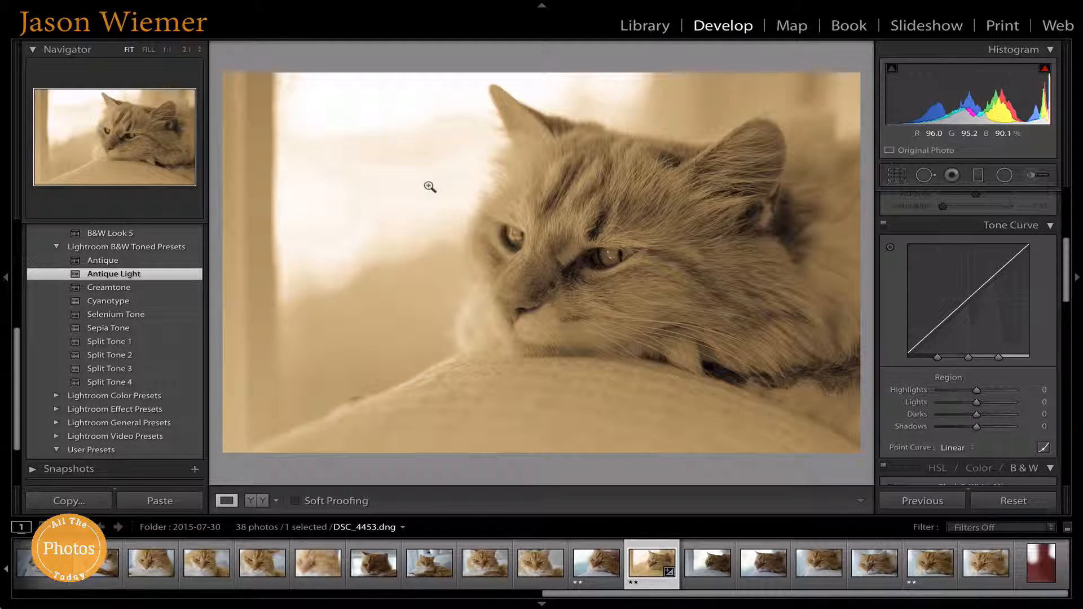
scroll(991, 233, "down", 1)
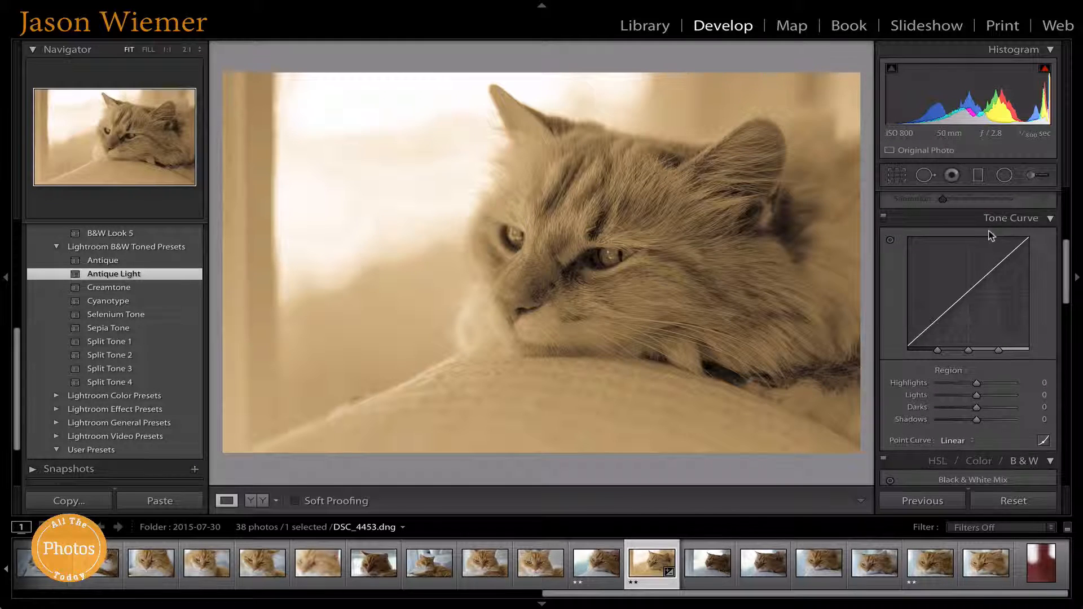
scroll(985, 226, "down", 3)
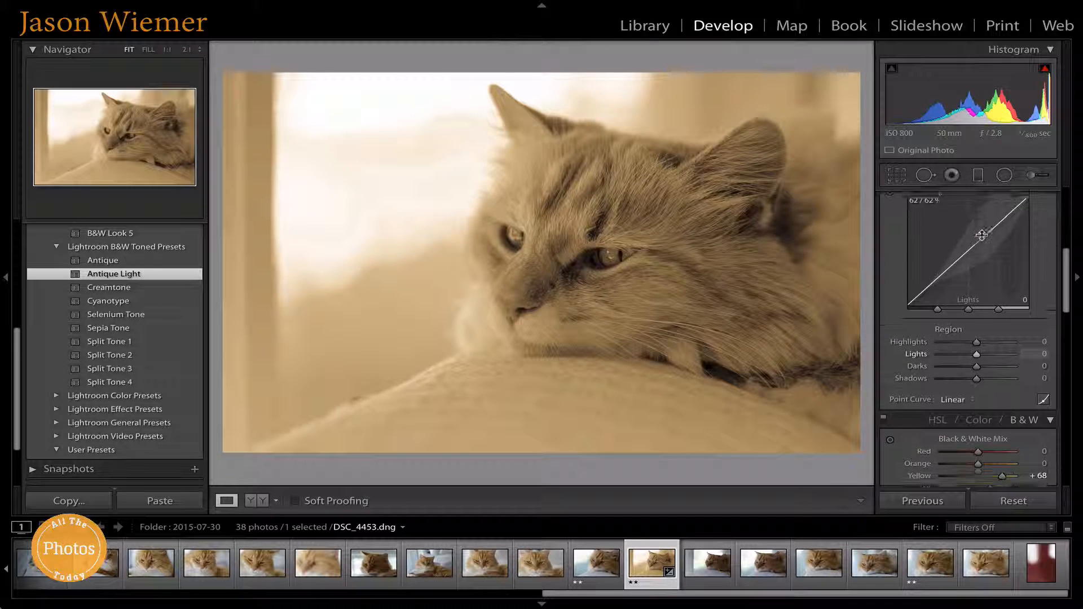
scroll(982, 235, "down", 2)
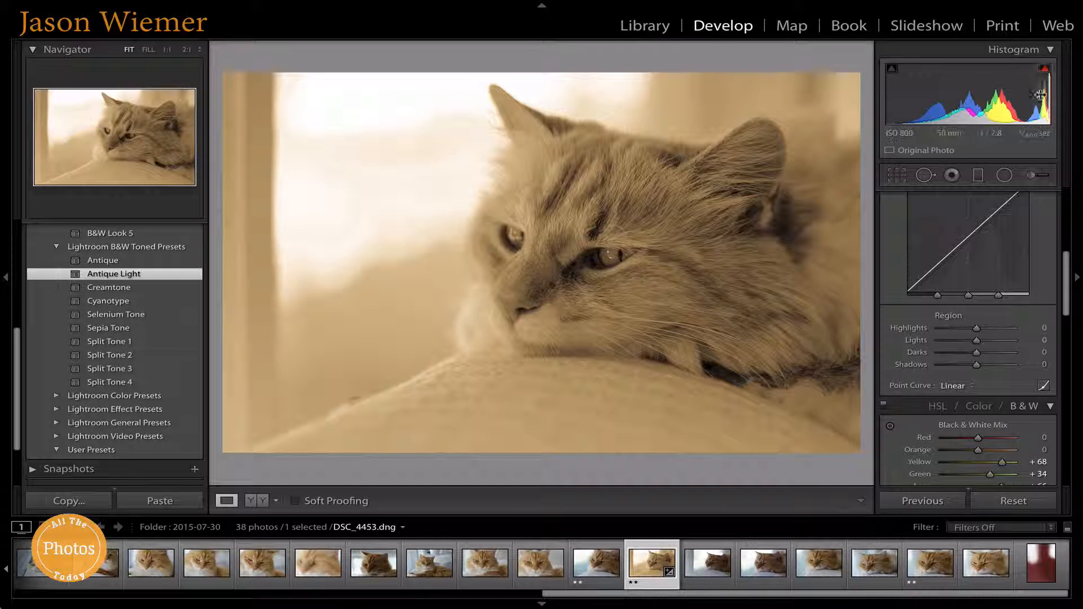
Step: Set tone curve regions to Highlights −6, Lights +18, Darks −17, Shadows +6, leaving Point Curve Linear
scroll(1025, 225, "down", 2)
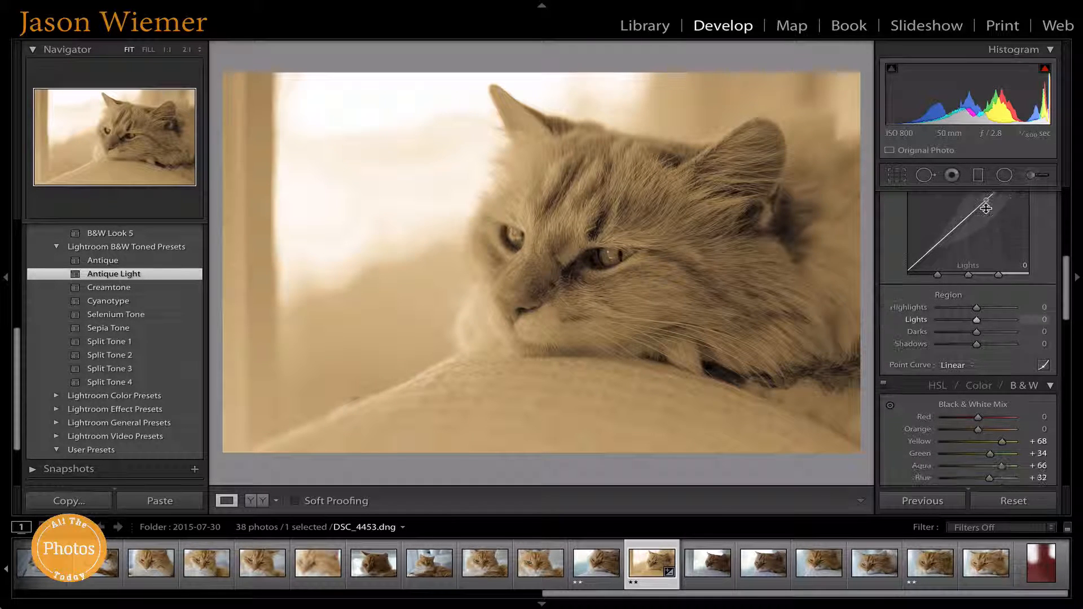
scroll(1014, 295, "down", 1)
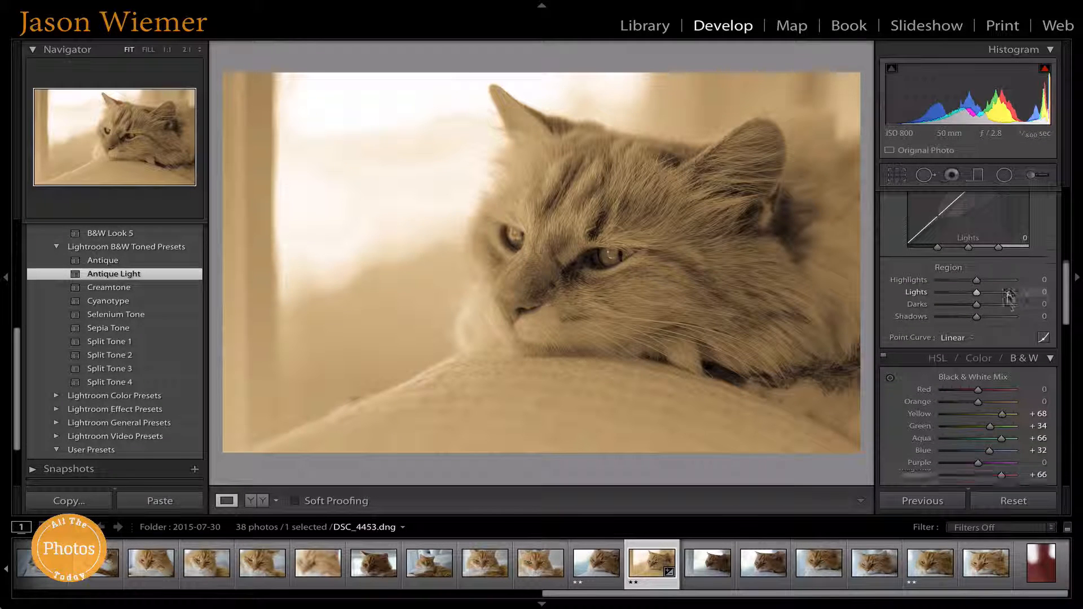
left_click_drag(977, 267, 972, 305)
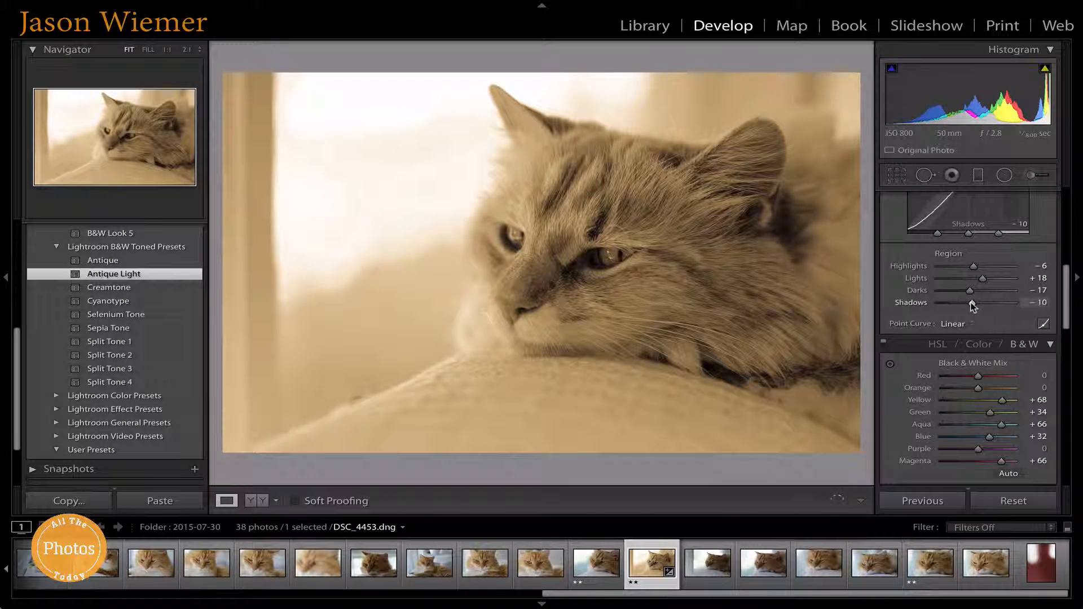
left_click(954, 323)
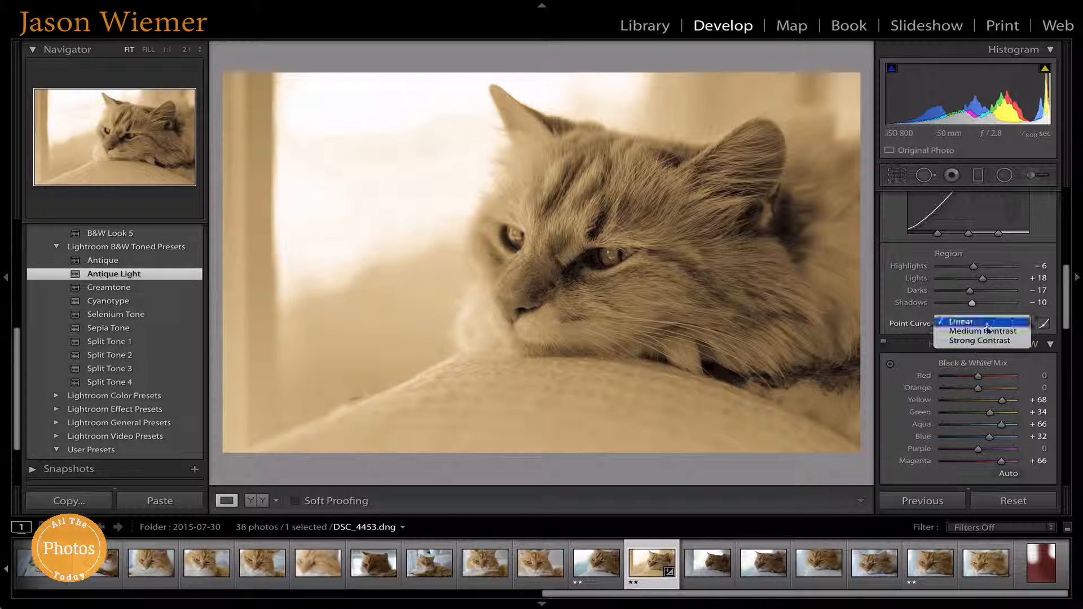
left_click(915, 318)
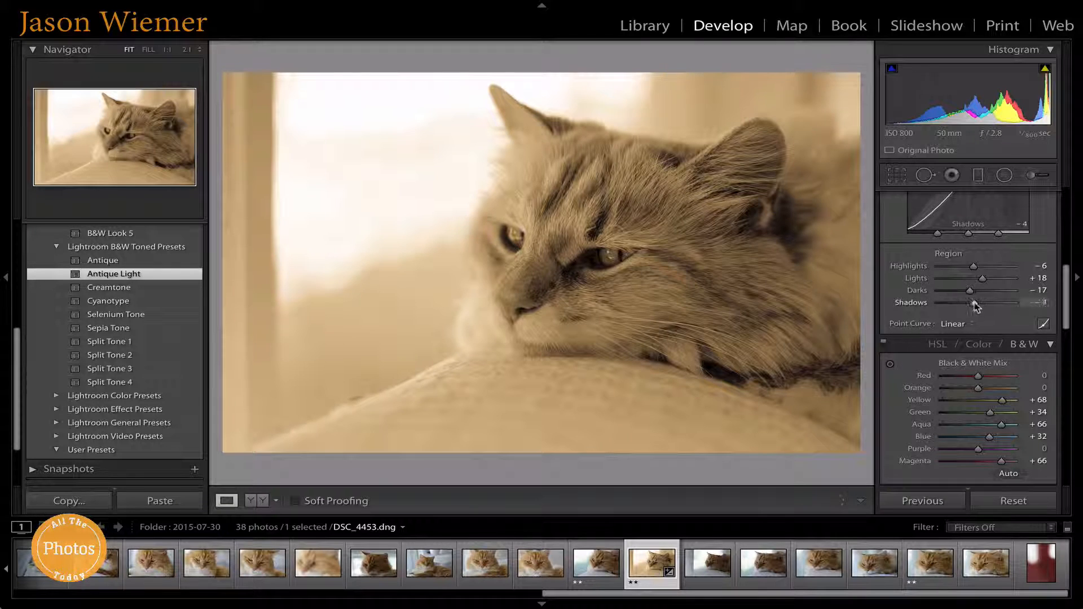
scroll(979, 305, "down", 3)
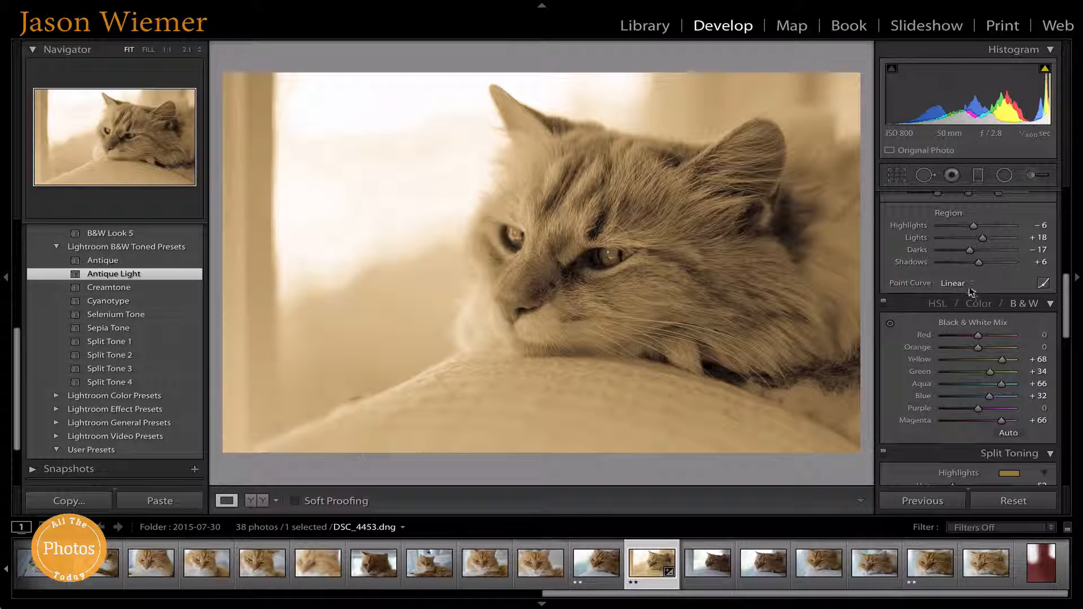
Step: Ease the tone curve Darks to −3, then bring the Detail panel's Sharpening sliders into view
scroll(971, 289, "down", 3)
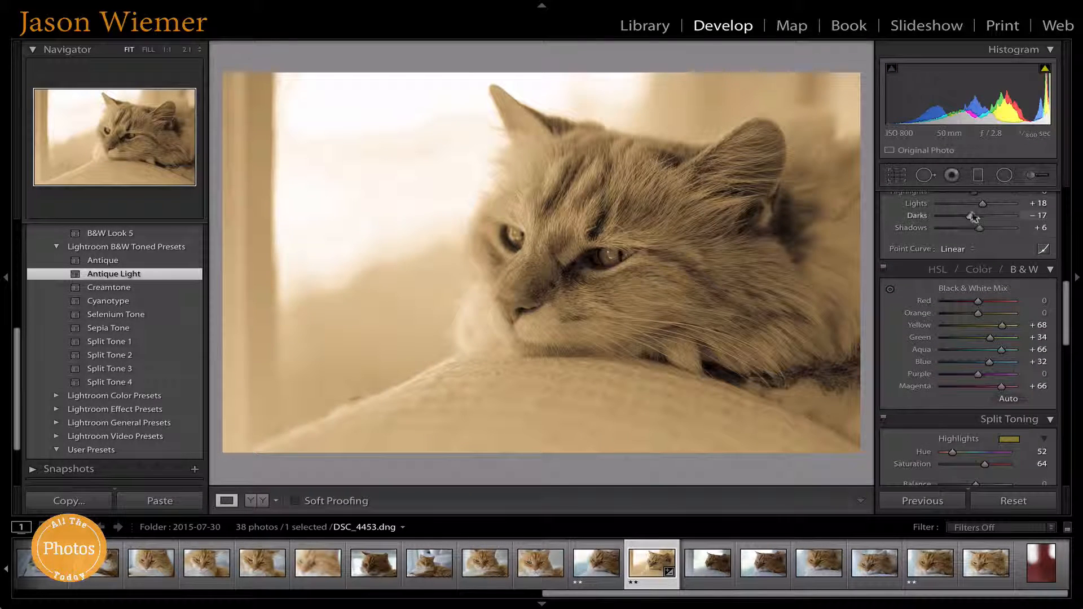
left_click_drag(973, 217, 977, 219)
scroll(975, 234, "down", 3)
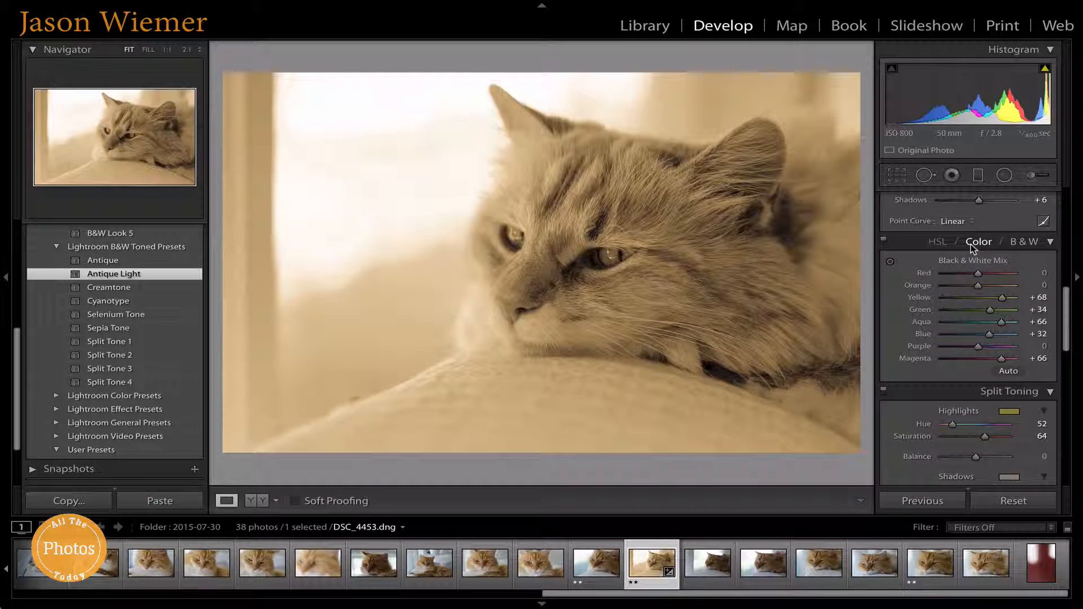
scroll(970, 248, "down", 5)
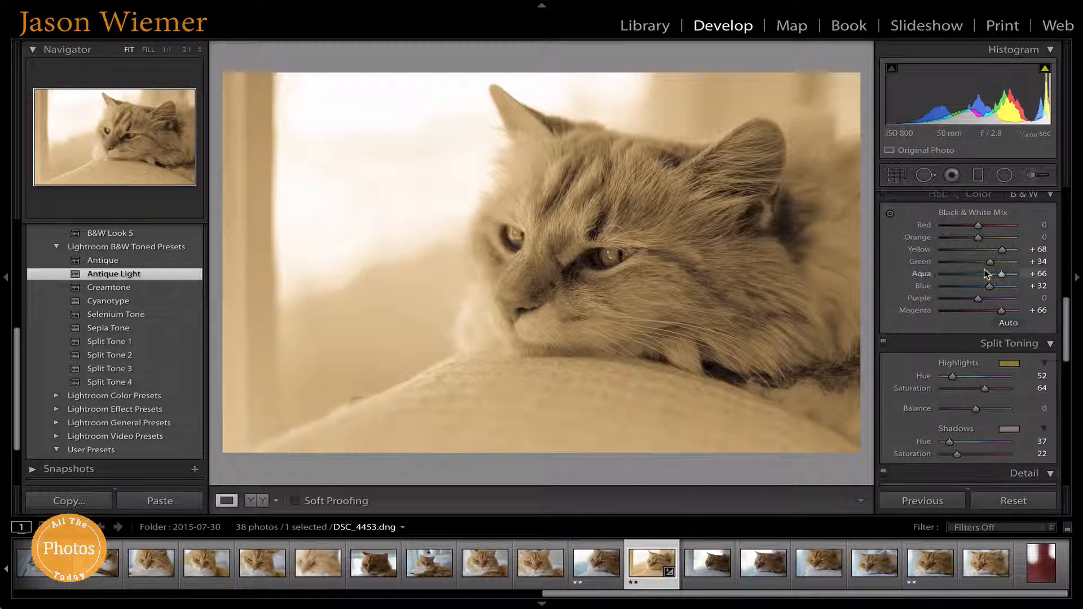
scroll(1043, 300, "down", 5)
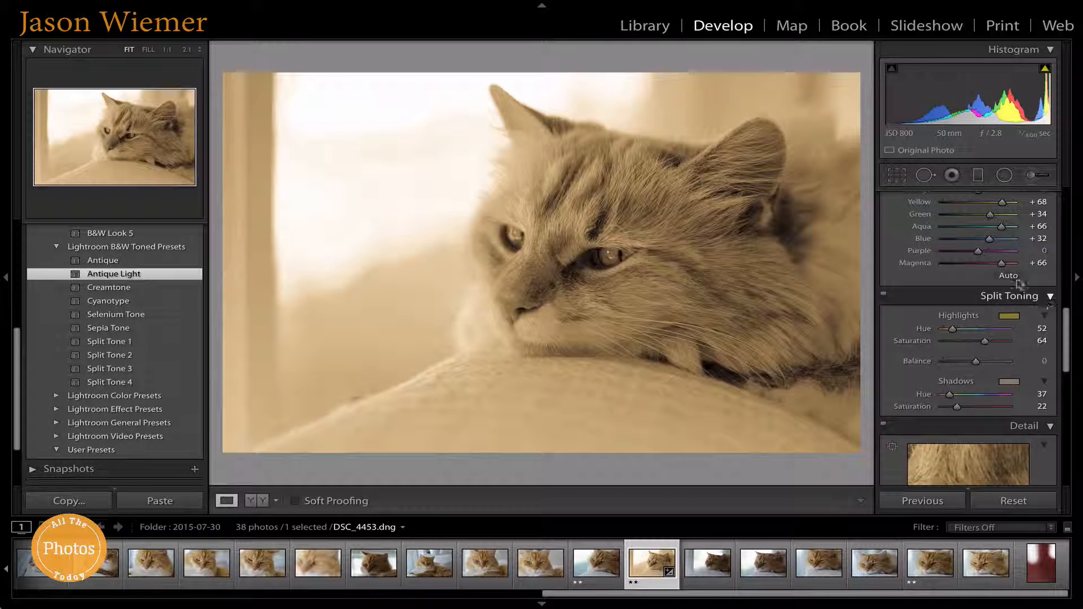
scroll(1019, 284, "up", 10)
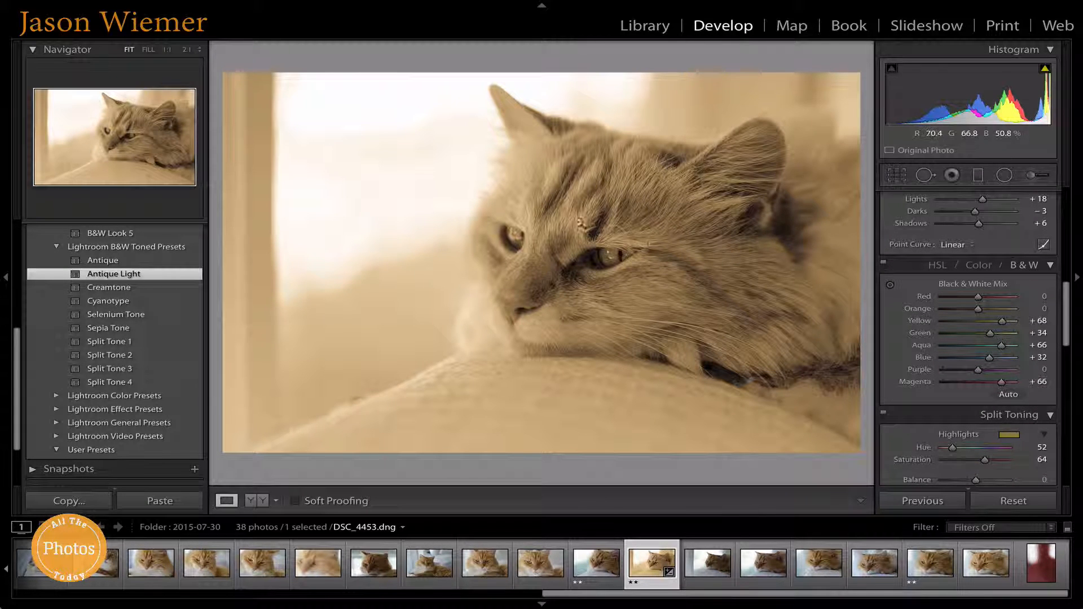
scroll(968, 276, "down", 7)
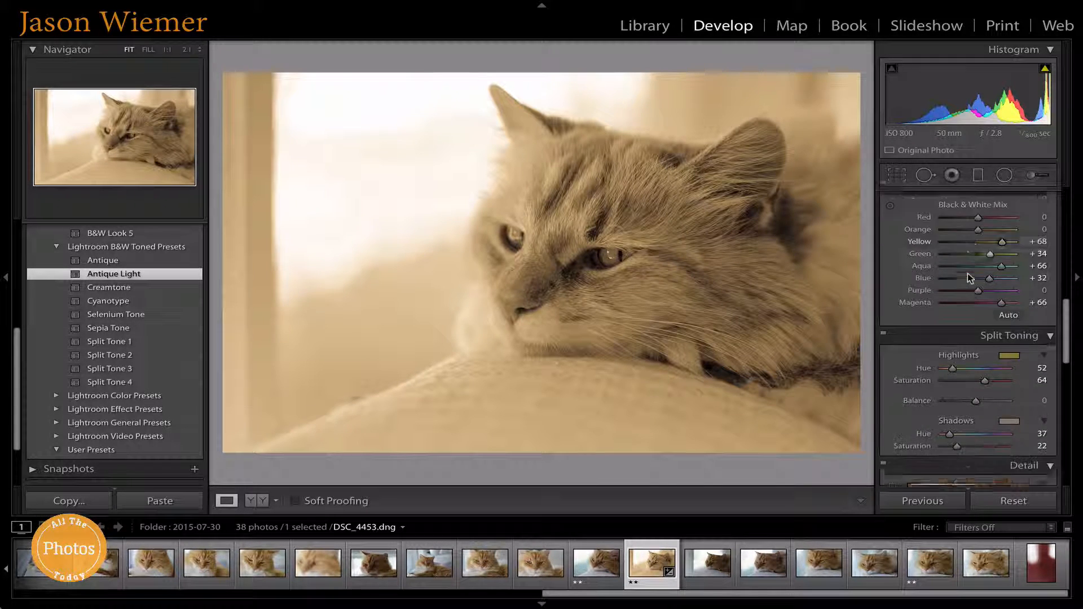
scroll(967, 276, "down", 9)
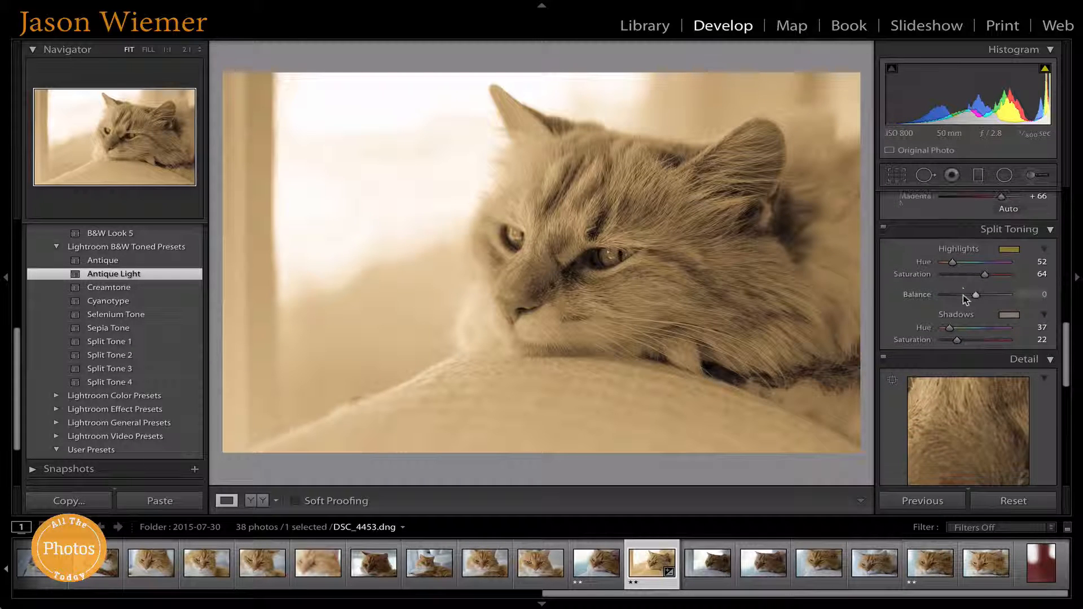
scroll(966, 299, "down", 15)
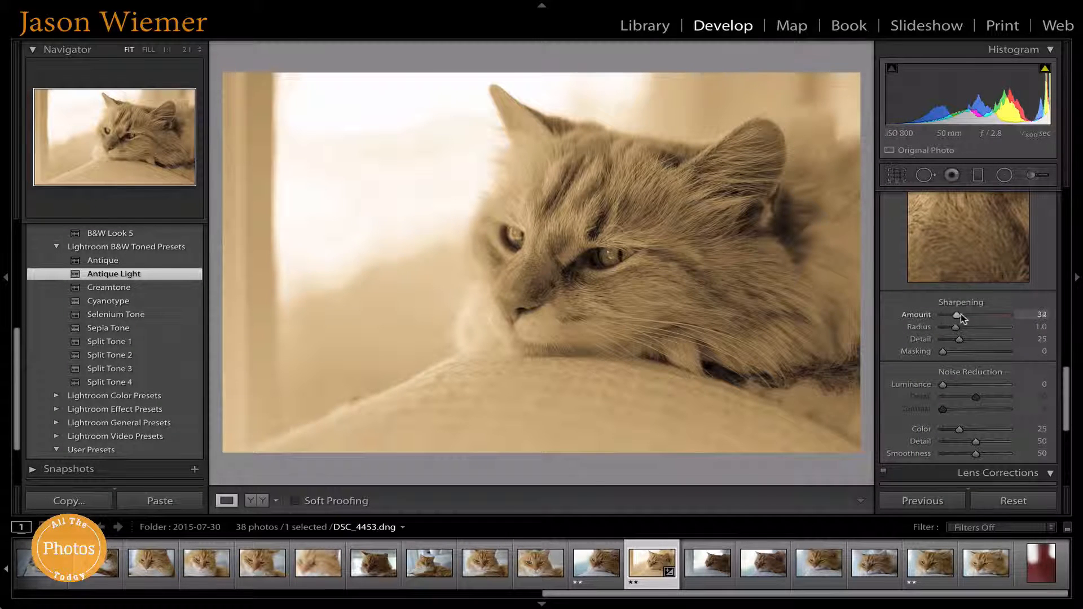
Step: Raise sharpening Amount to 56, then move down past Noise Reduction to Lens Corrections
left_click_drag(968, 315, 970, 315)
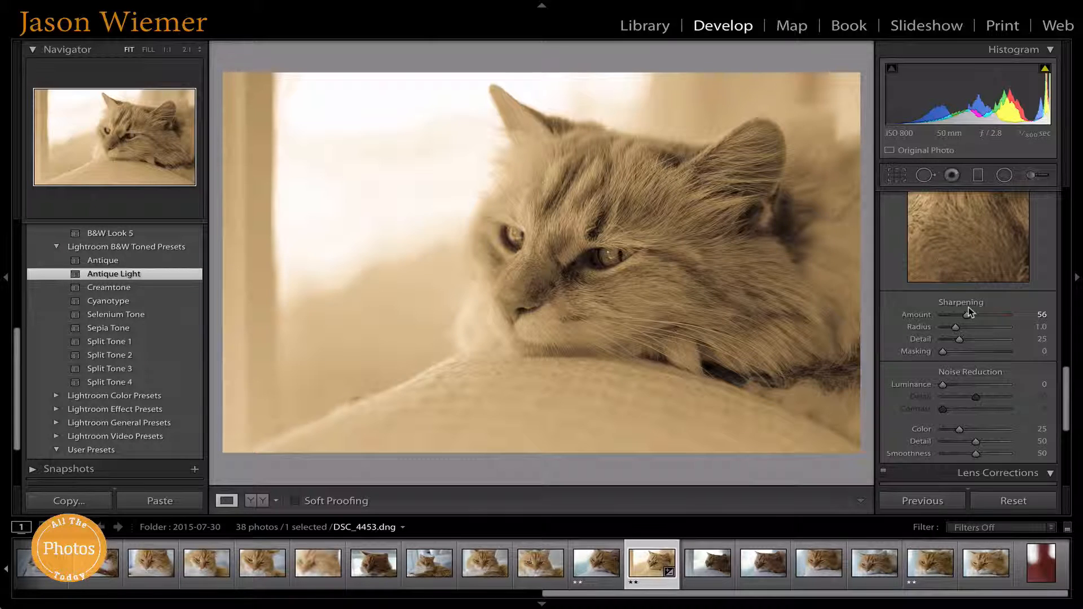
scroll(966, 219, "down", 3)
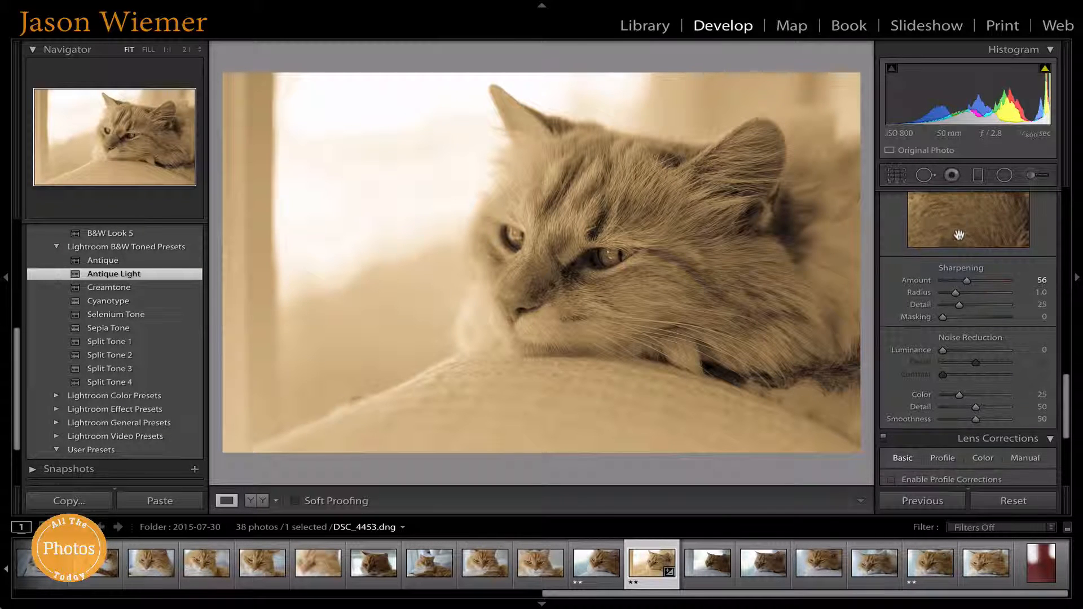
scroll(958, 240, "down", 2)
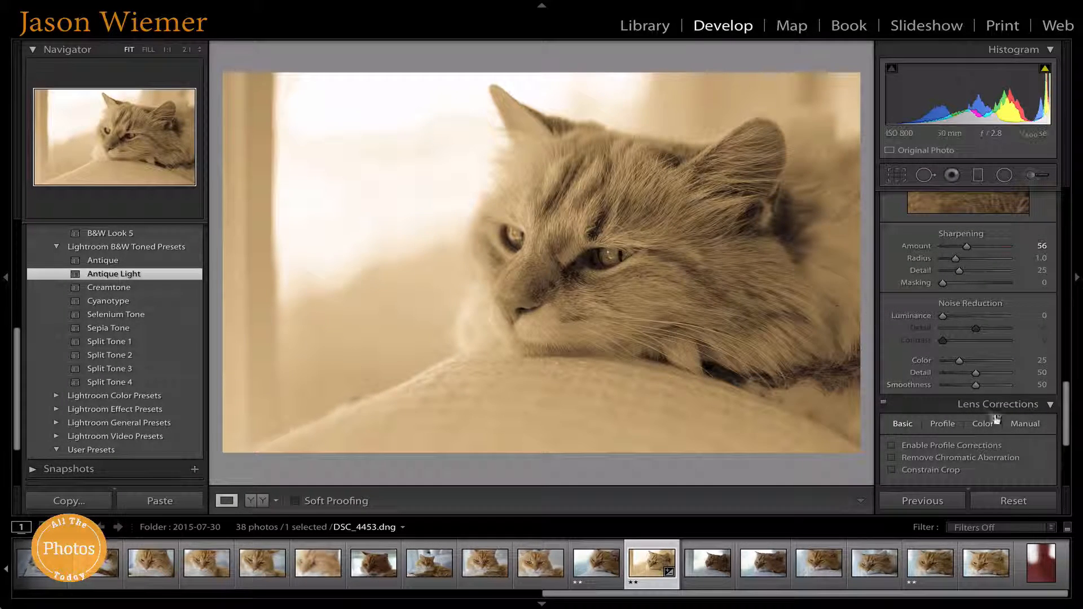
scroll(972, 379, "down", 12)
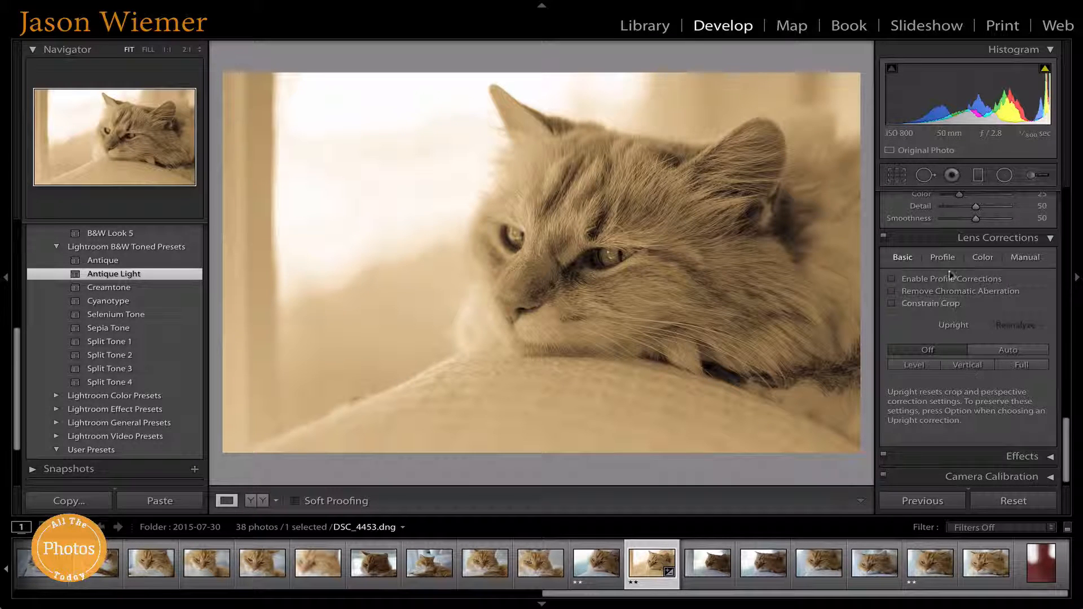
scroll(984, 297, "down", 1)
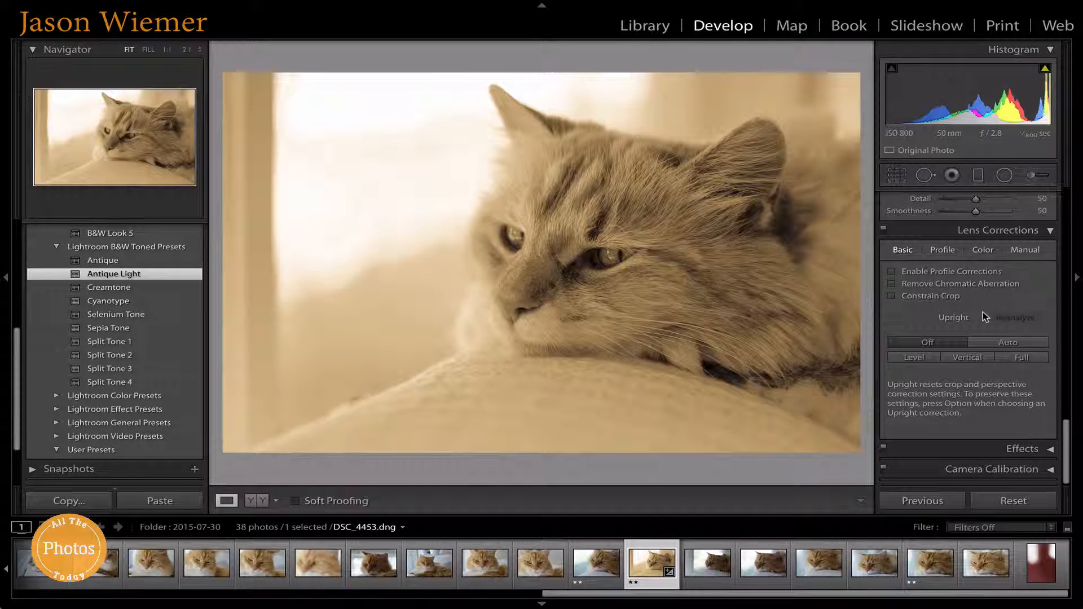
scroll(979, 311, "up", 10)
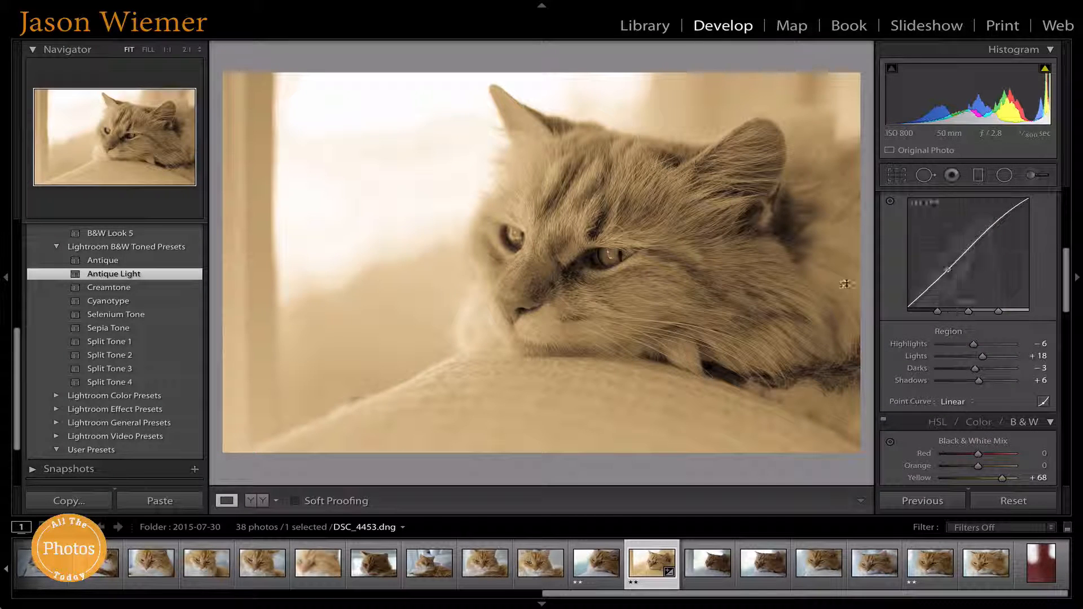
left_click(251, 500)
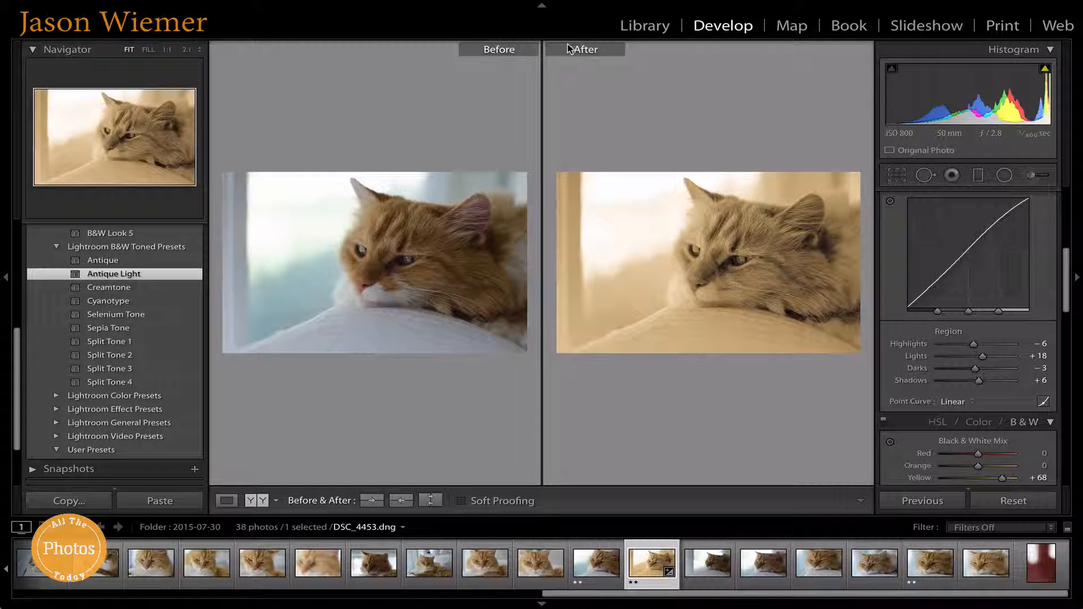
left_click(257, 500)
left_click(257, 501)
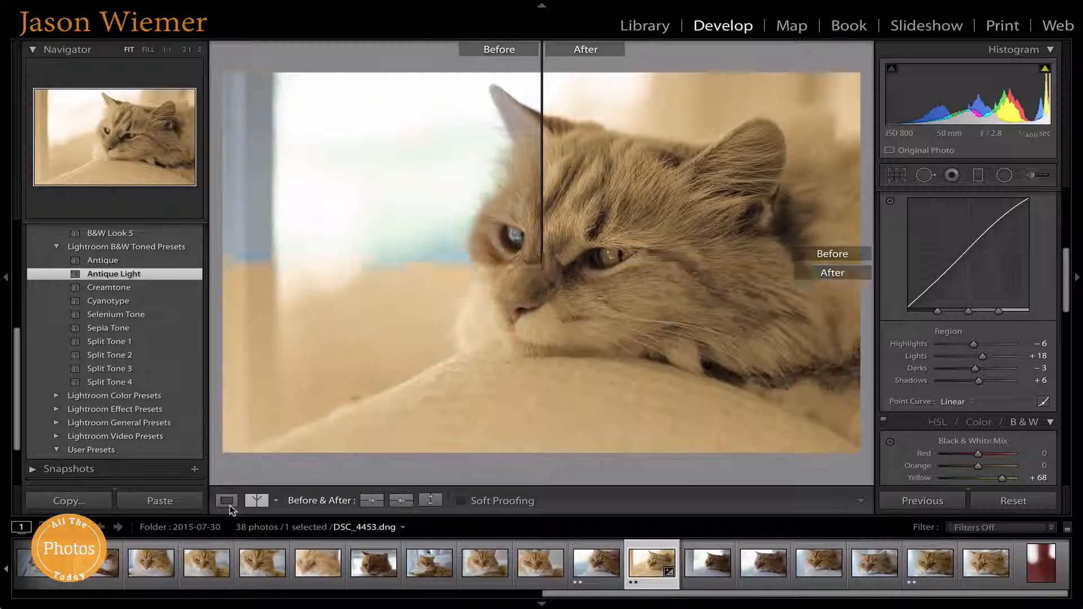
left_click(226, 501)
scroll(108, 308, "up", 1)
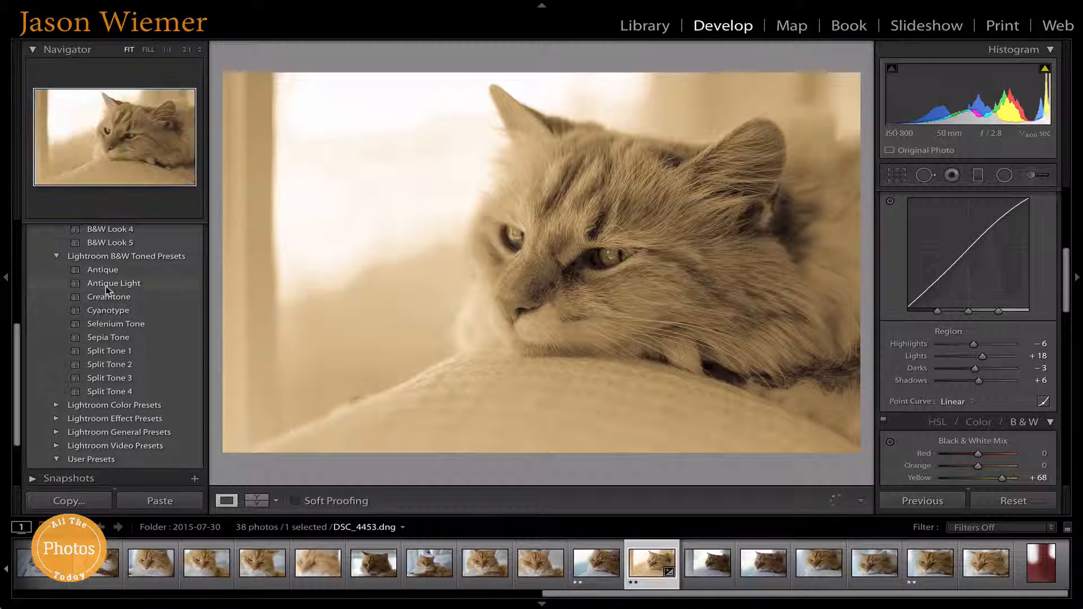
left_click(106, 285)
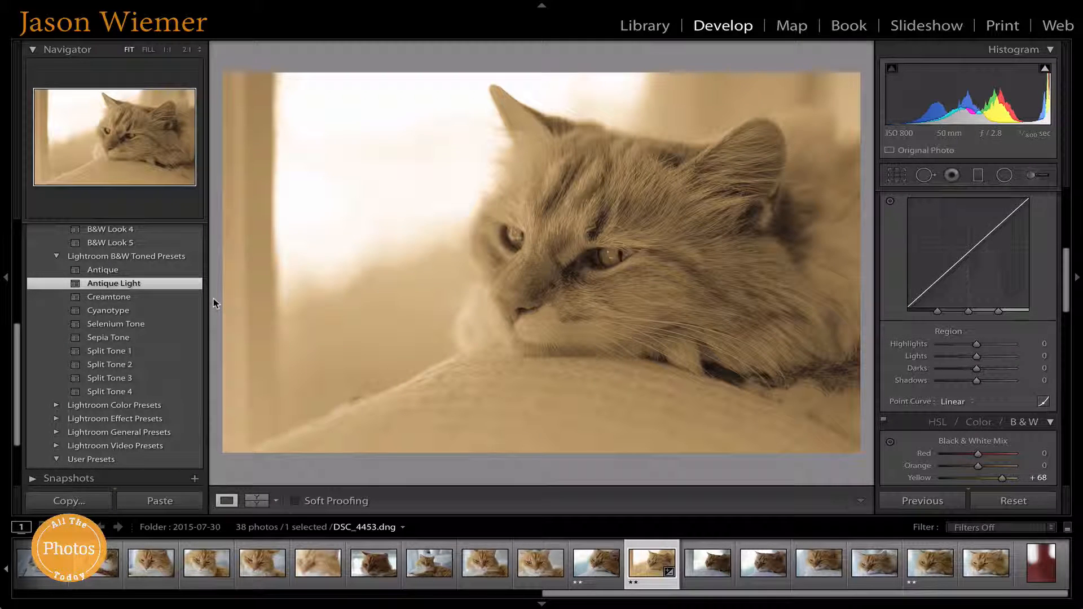
key("ctrl+z")
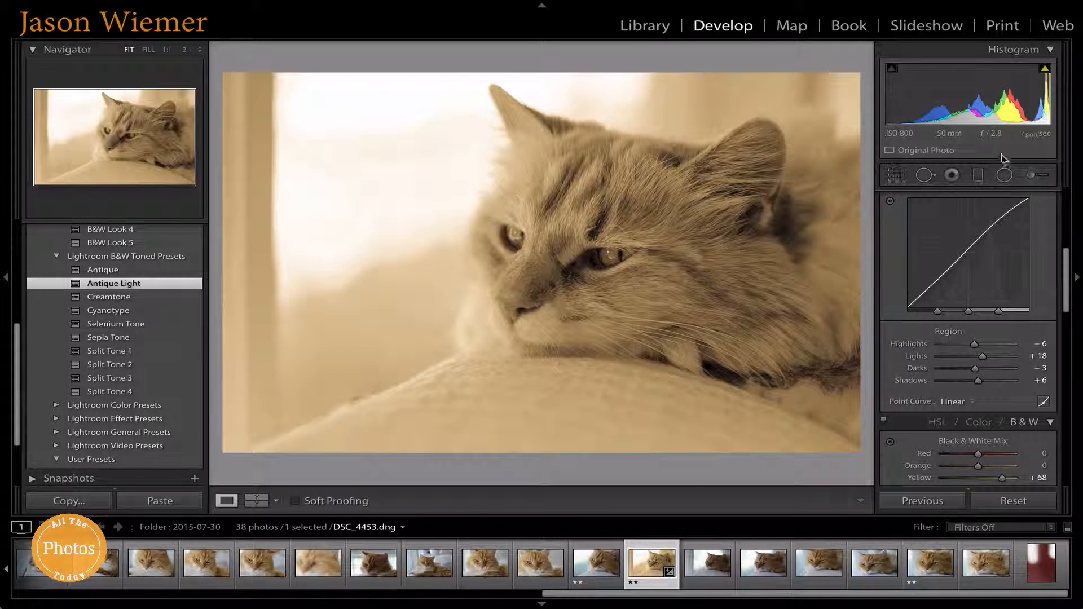
Step: Paint an adjustment brush mask over both cat eyes, checking coverage with the red mask overlay
left_click(1039, 179)
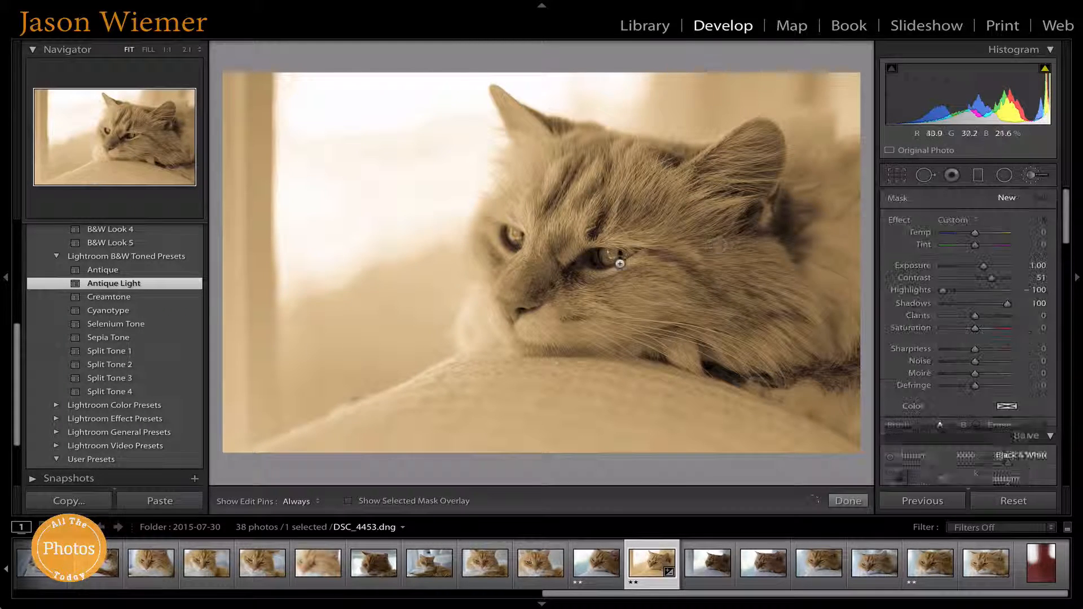
key("h")
mouse_move(598, 259)
left_mouse_down()
mouse_move(632, 252)
mouse_move(621, 256)
left_mouse_up()
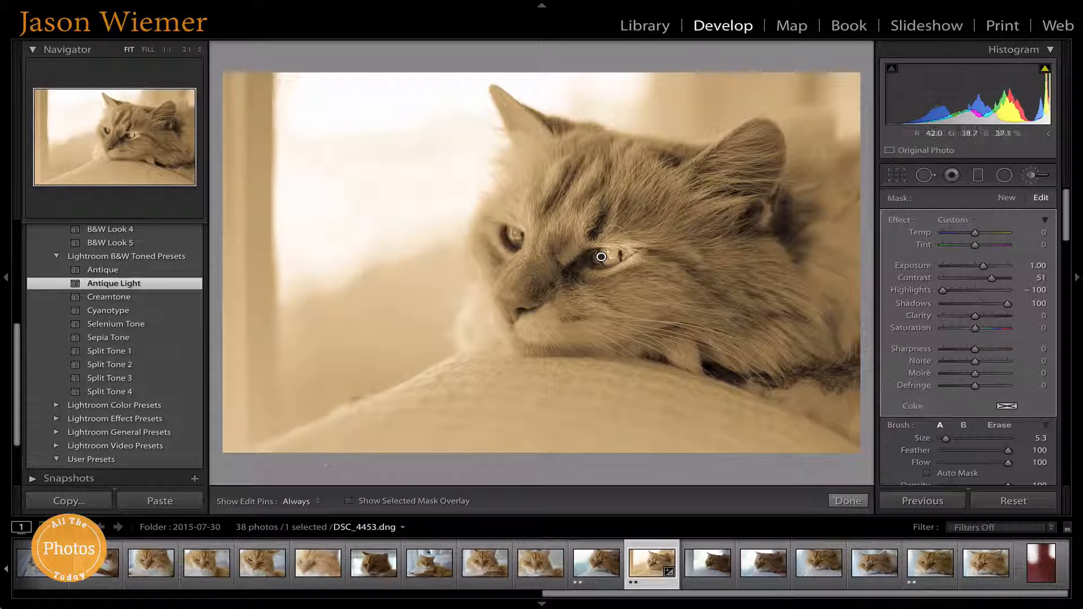
left_click(349, 501)
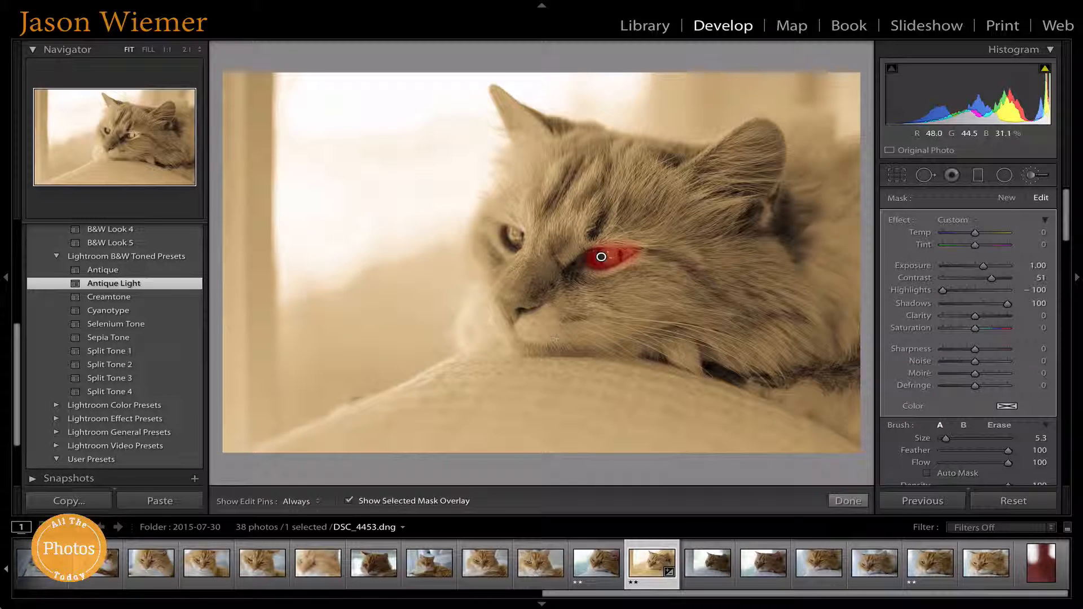
key("h")
left_click_drag(512, 243, 505, 235)
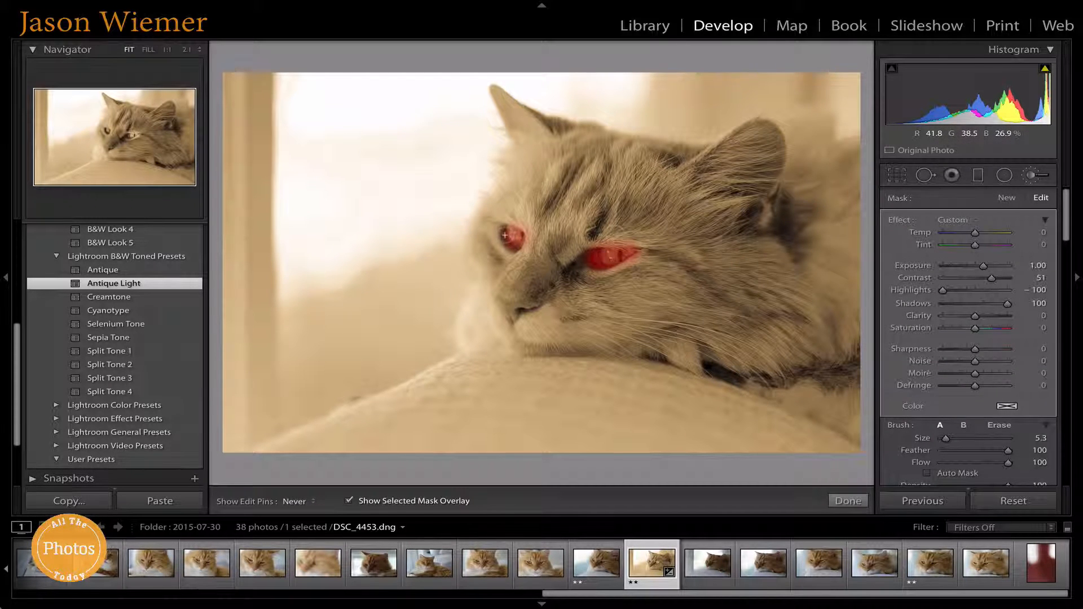
left_click(349, 500)
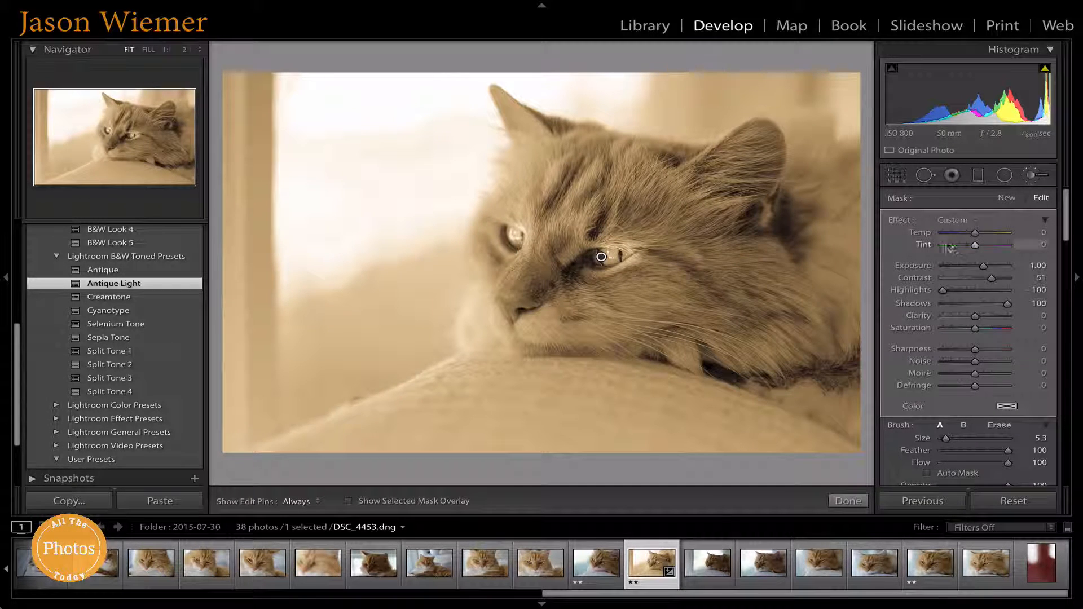
Step: Lower Exposure to −0.25, try −0.70, then undo back to −0.25
scroll(984, 285, "down", 10)
scroll(984, 288, "up", 6)
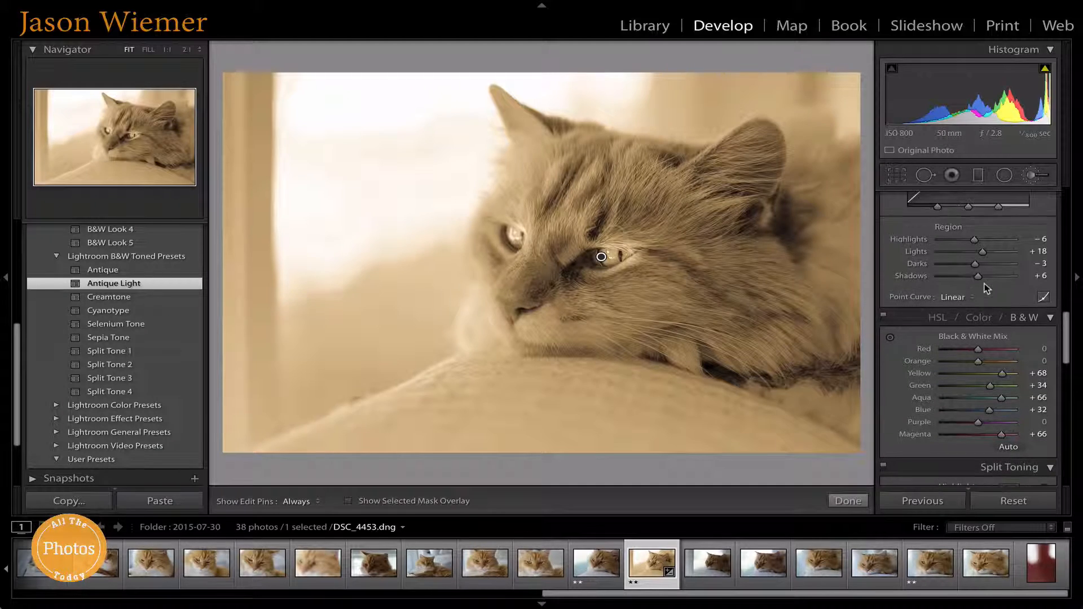
scroll(982, 280, "up", 3)
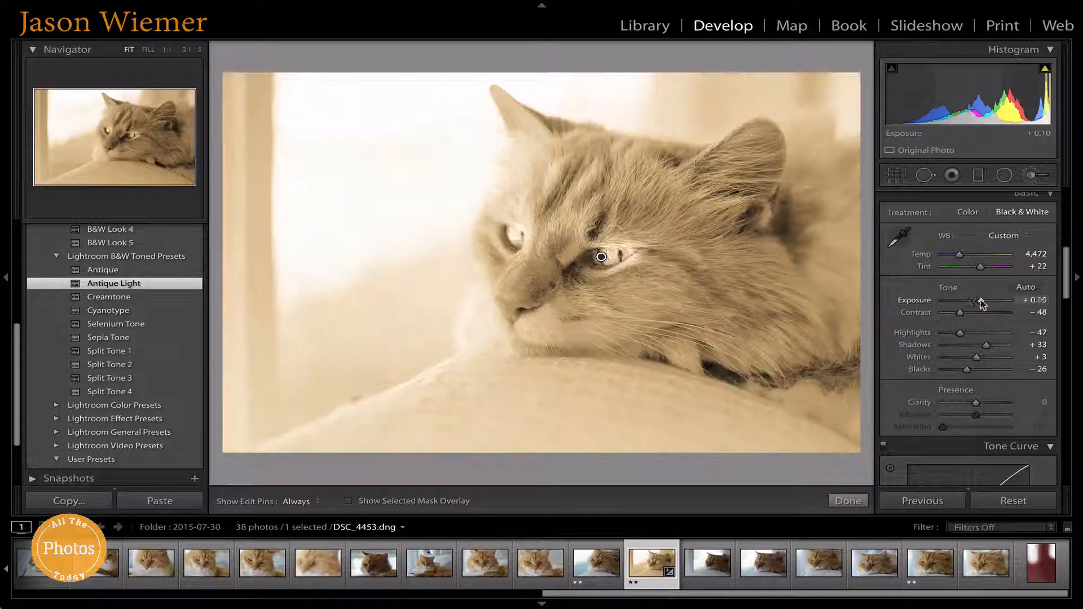
left_click_drag(982, 304, 979, 304)
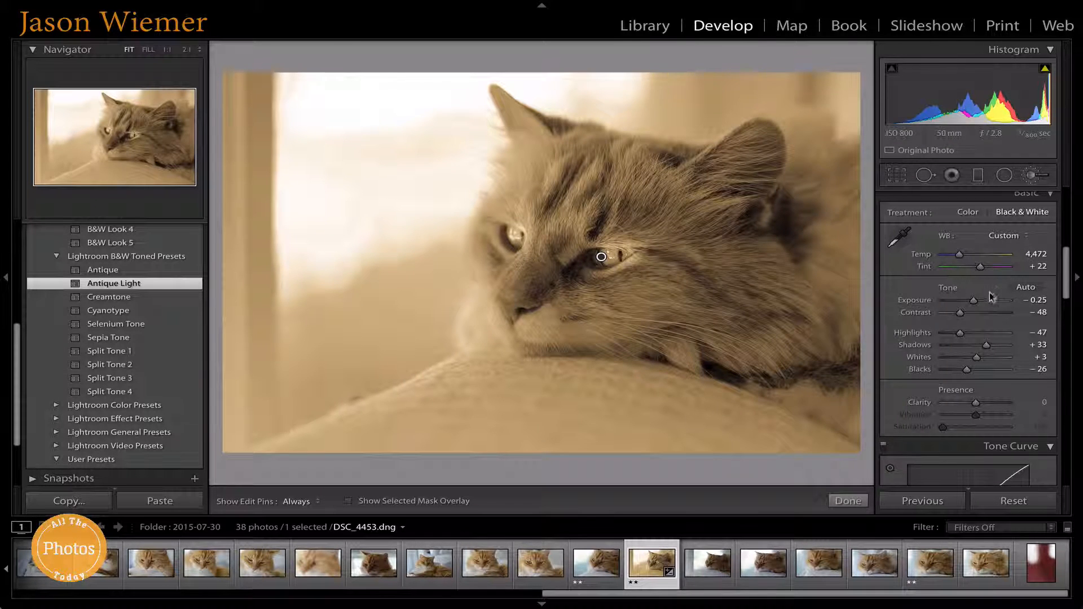
left_click_drag(973, 299, 971, 300)
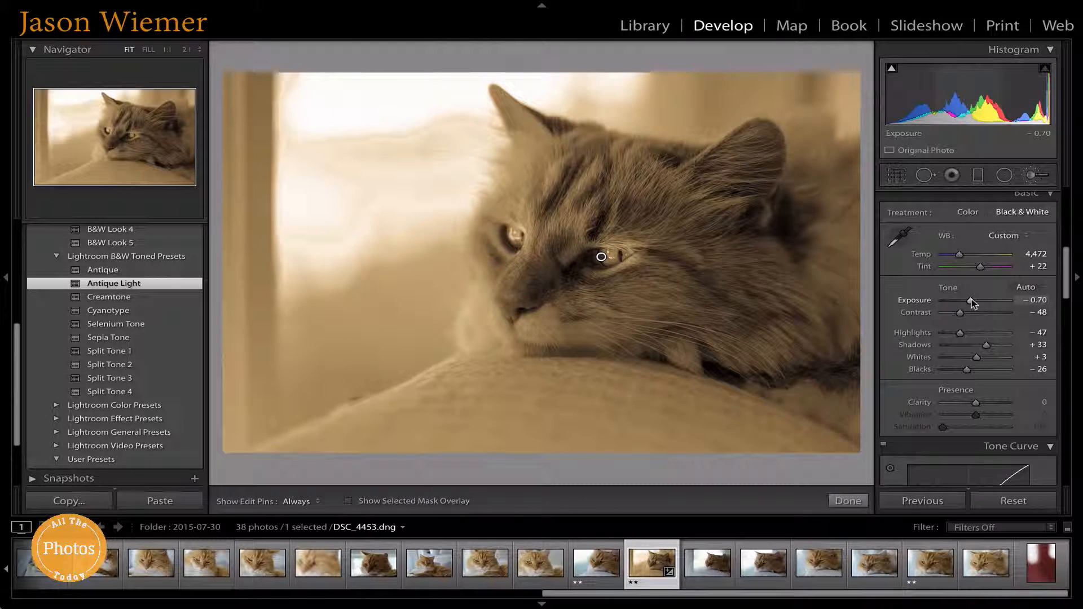
key("ctrl+z")
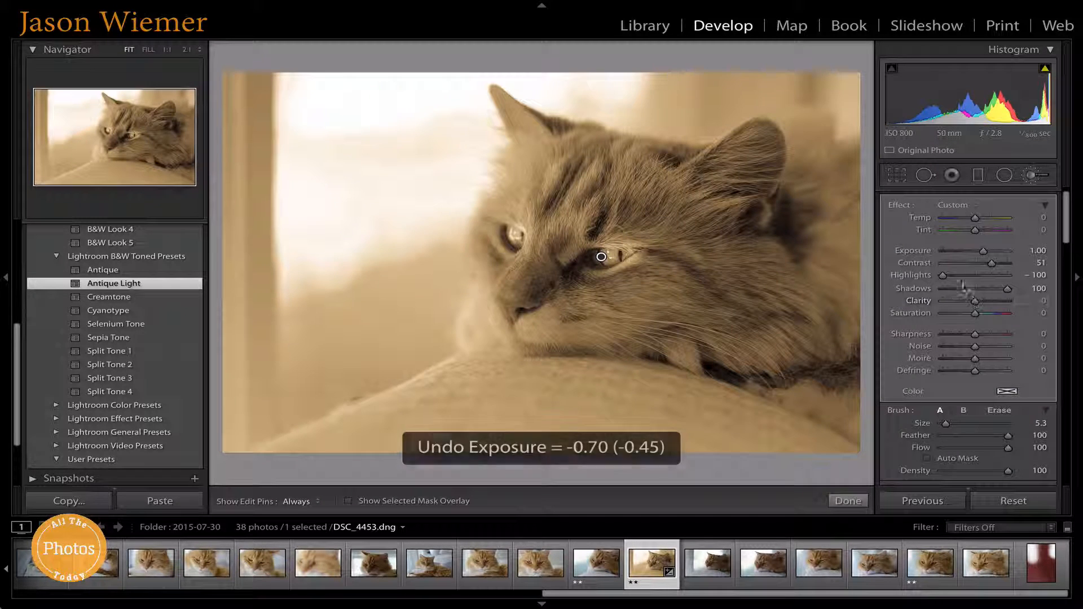
Step: Set the eye brush to Exposure 0.25, Temp -18, Contrast -2 and Sharpness 69, then confirm with Done
left_click_drag(982, 267, 975, 268)
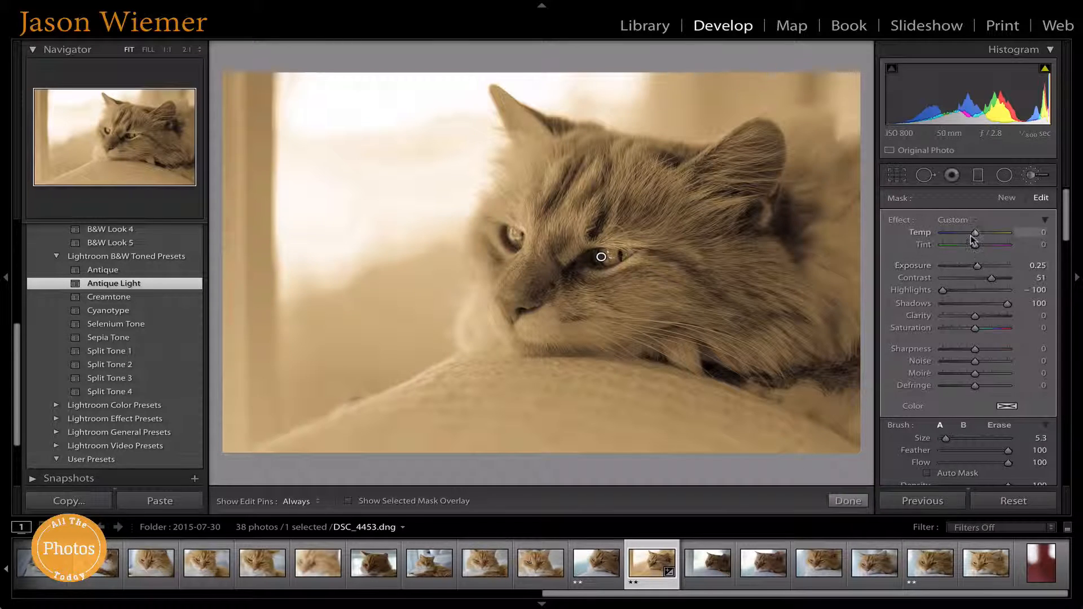
mouse_move(965, 239)
left_mouse_down()
mouse_move(948, 246)
mouse_move(990, 237)
mouse_move(968, 242)
mouse_move(995, 263)
mouse_move(970, 267)
left_mouse_up()
scroll(974, 270, "down", 1)
scroll(973, 271, "down", 7)
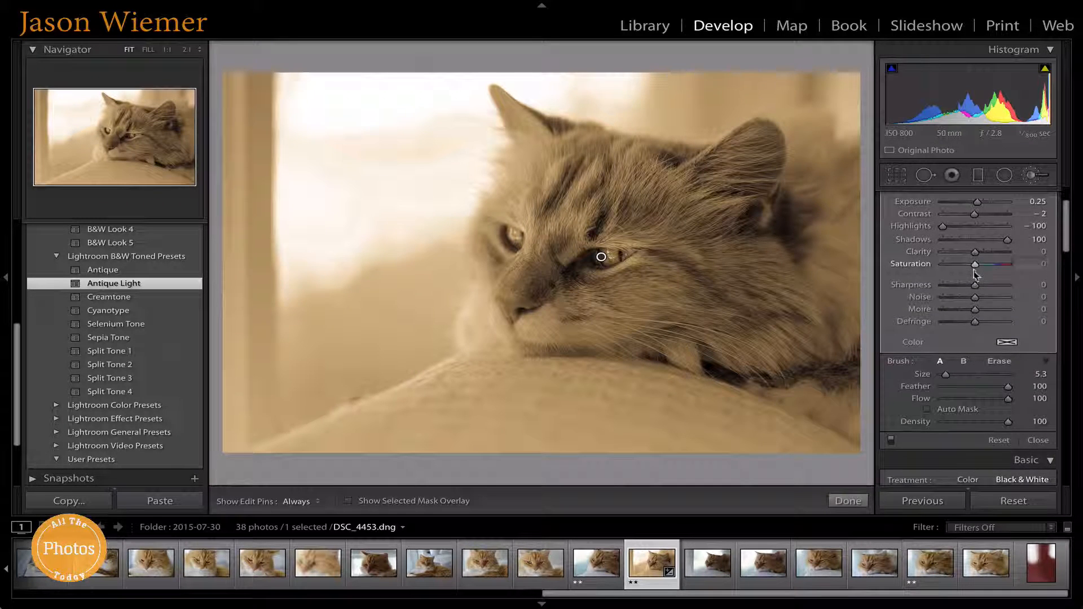
scroll(974, 273, "up", 1)
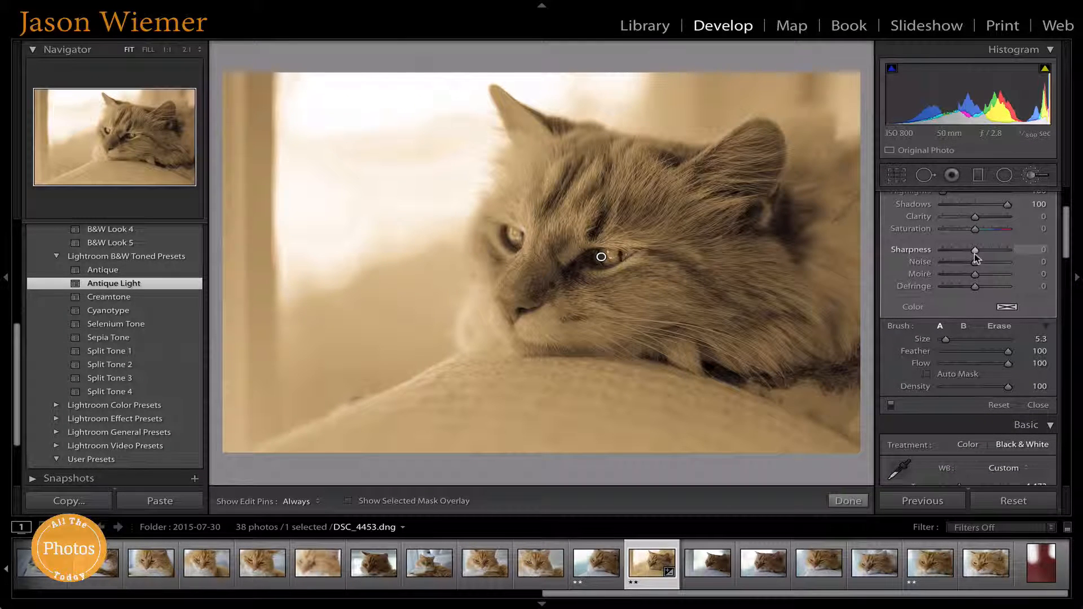
left_click_drag(982, 257, 992, 258)
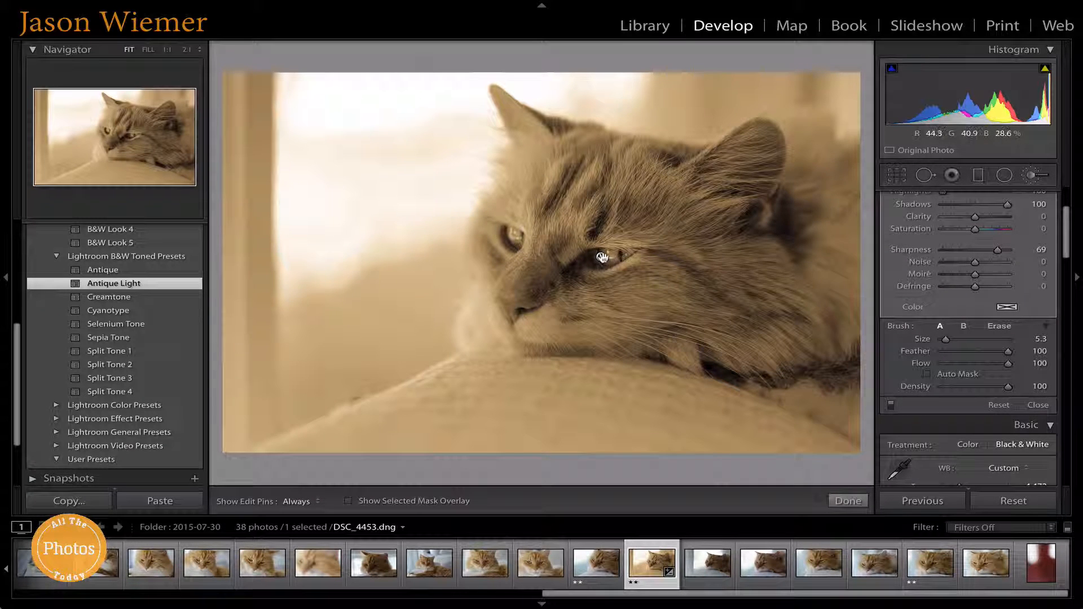
scroll(974, 283, "up", 5)
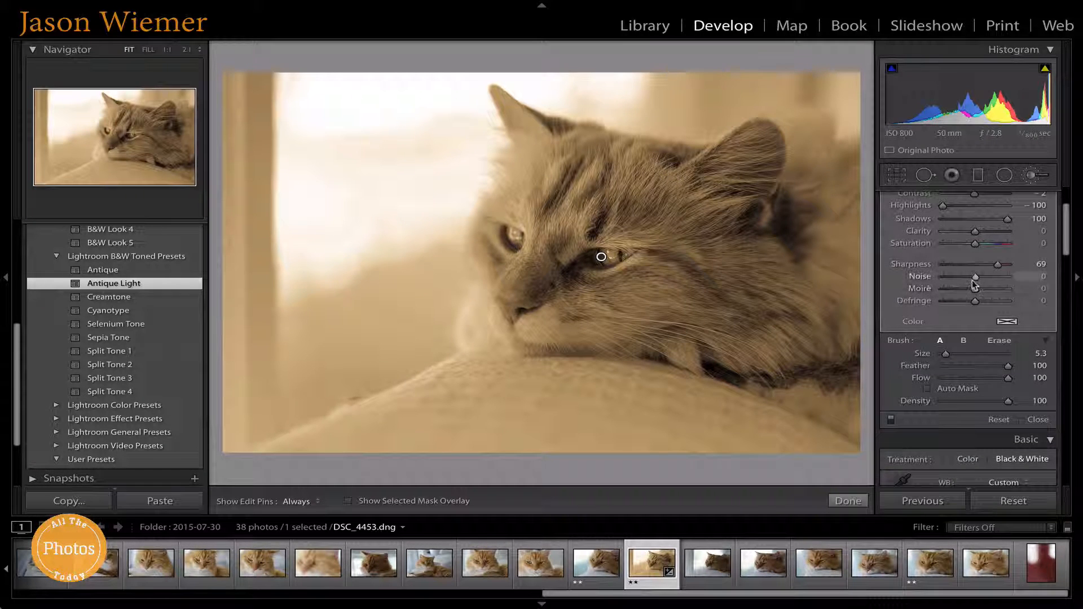
left_click(848, 501)
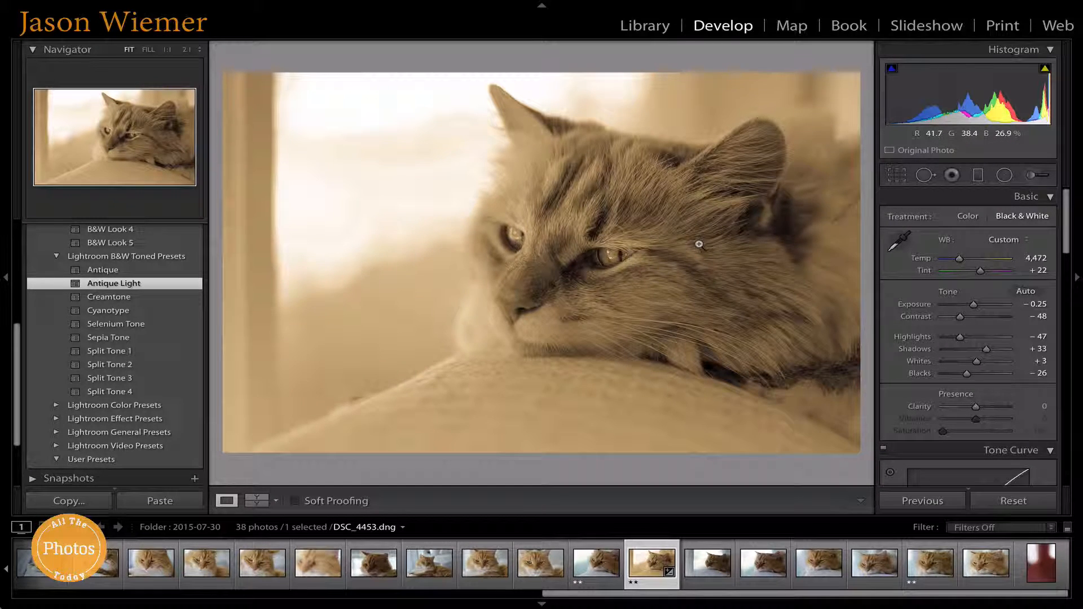
left_click(102, 324)
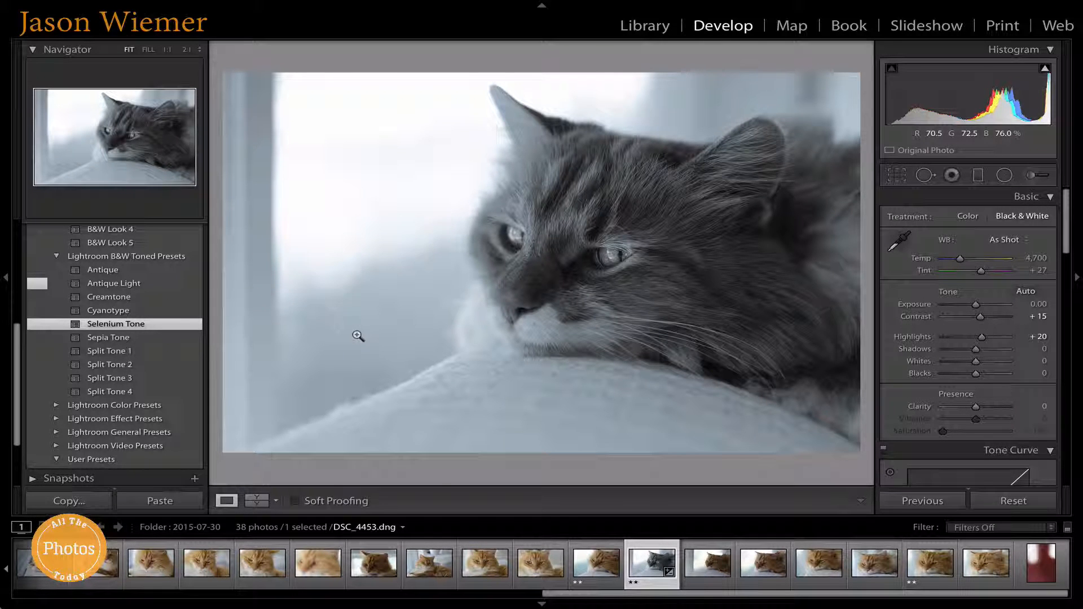
key("ctrl+z")
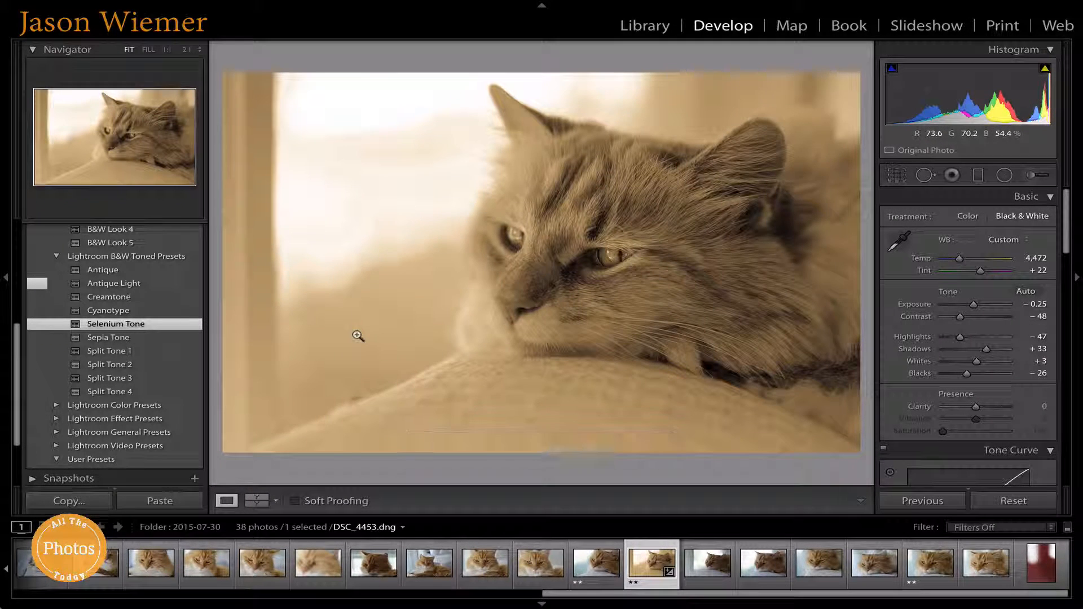